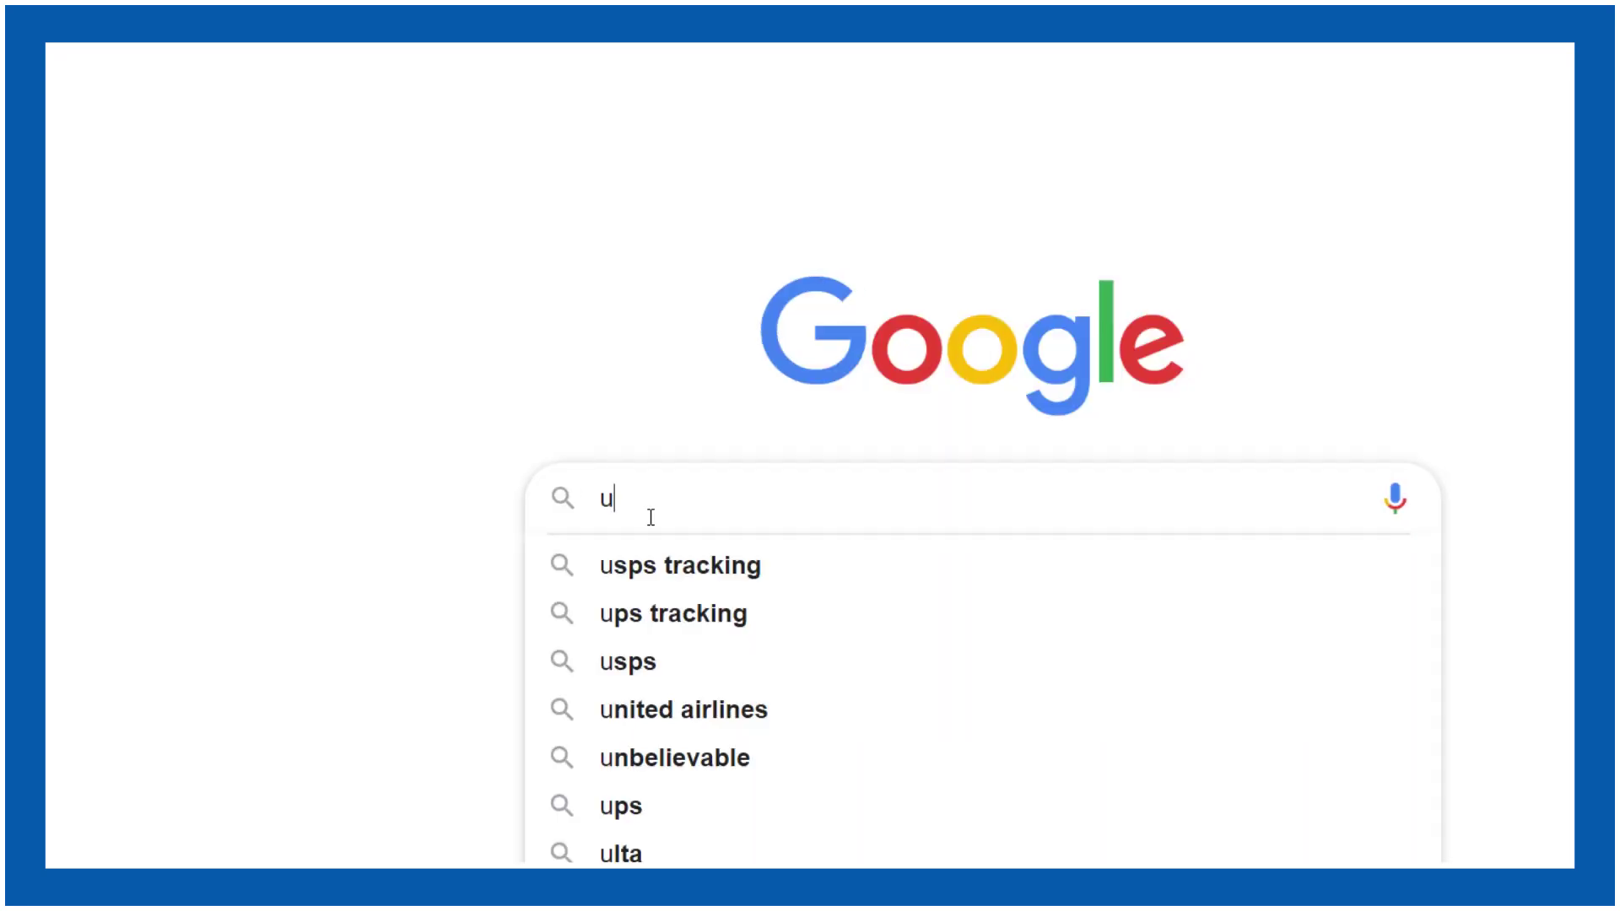
- Search Google for 'ub pathfinder tool' and launch the Path Finder from the Path Finder Tool page
text(b pa)
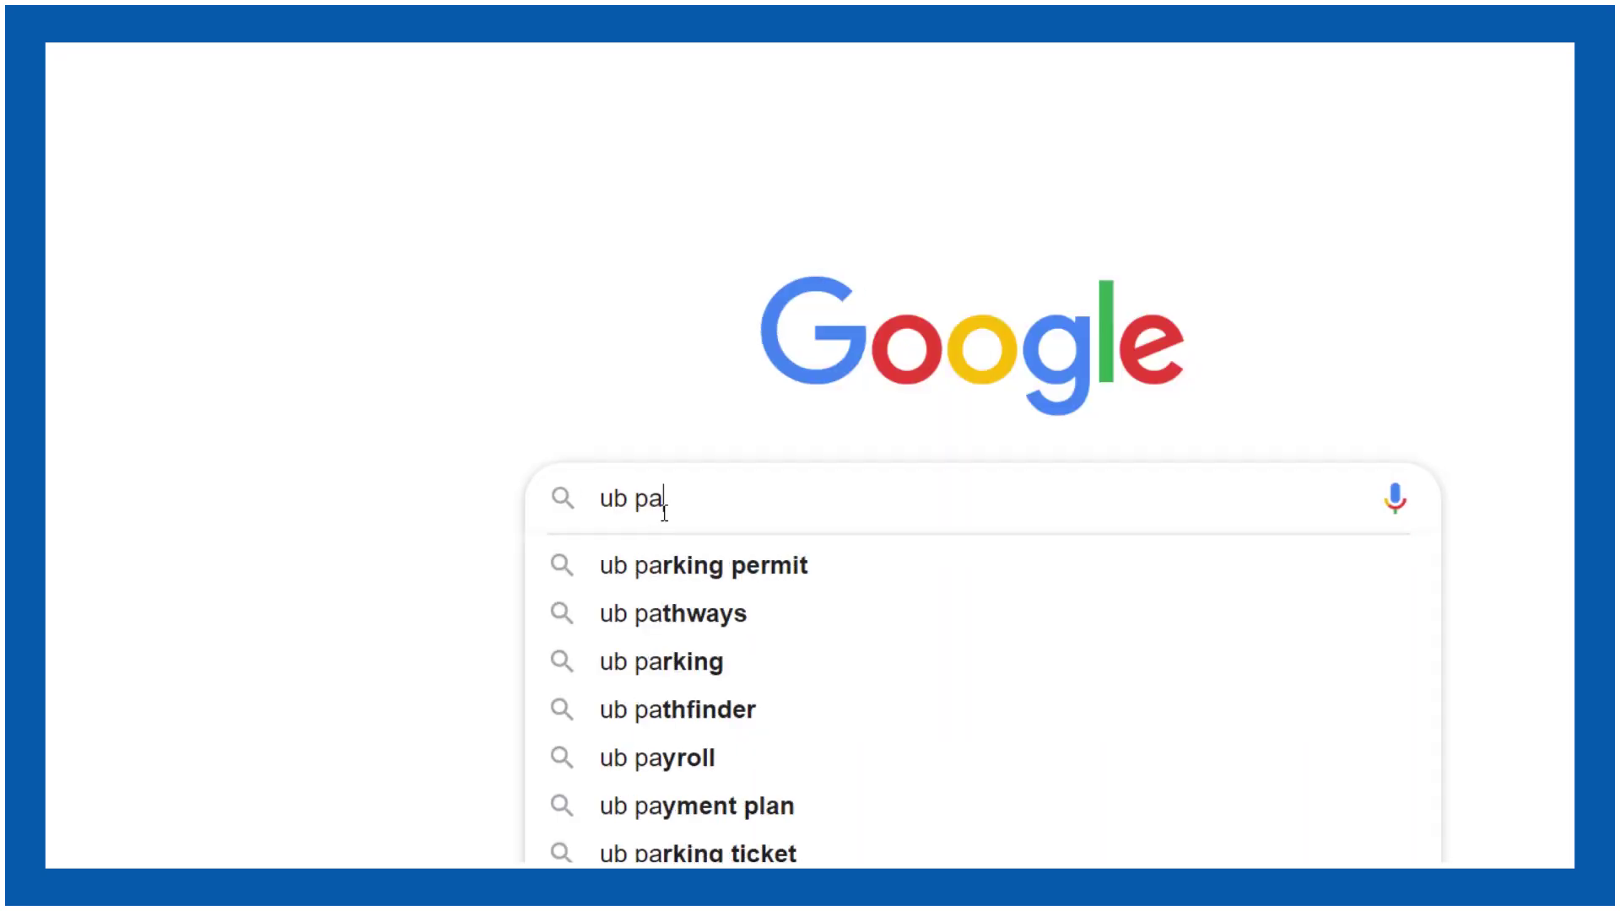
text(thfinder tool)
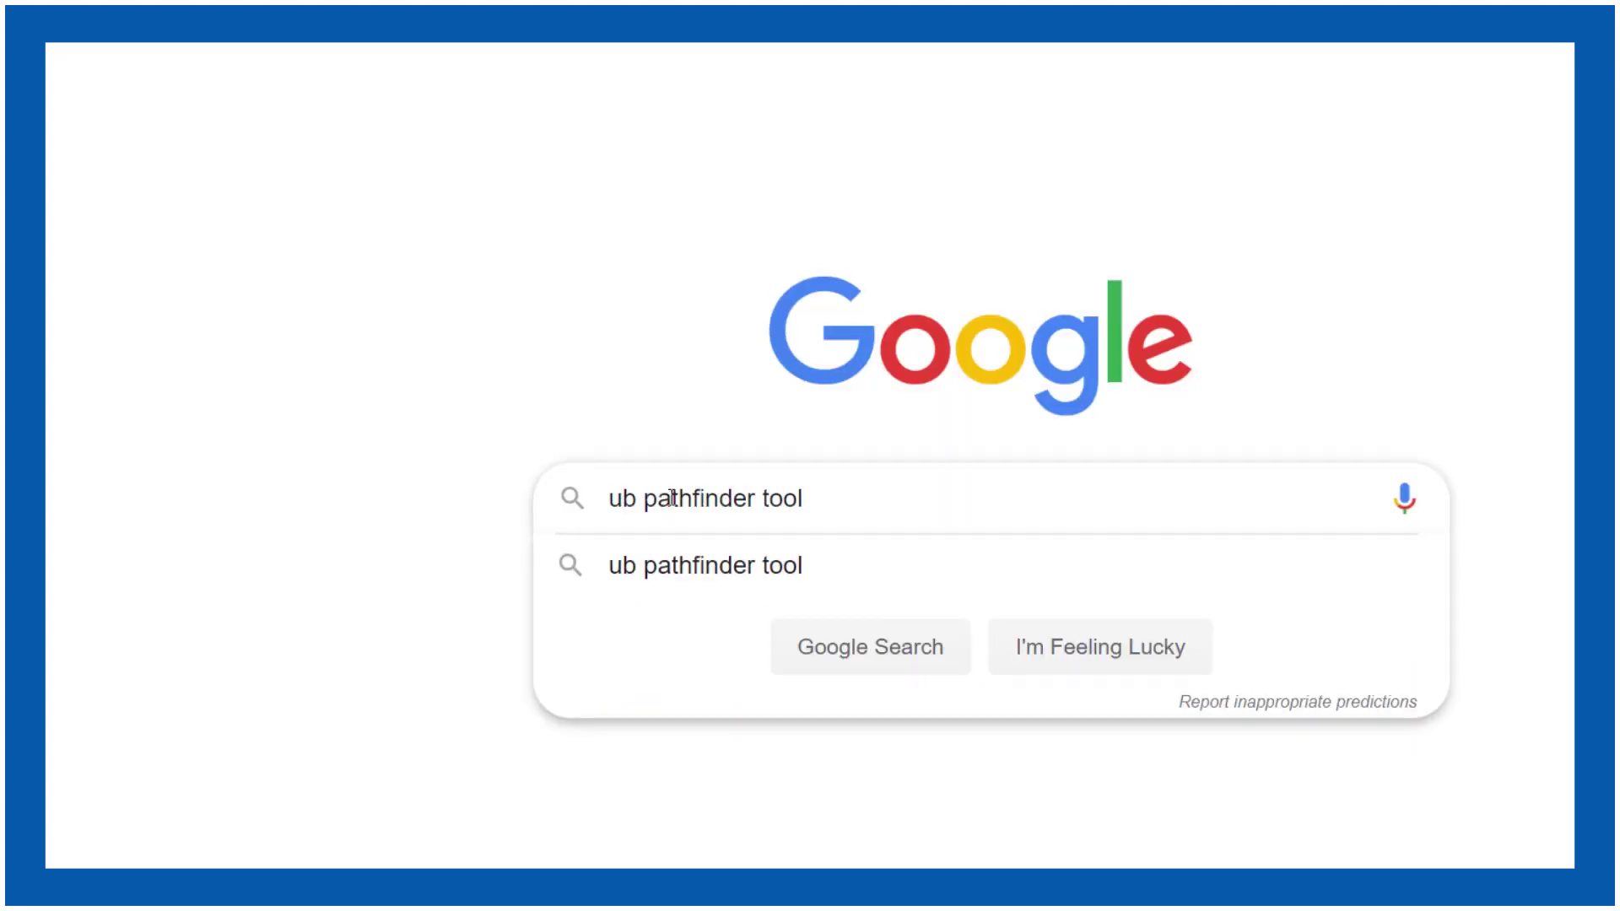
click(885, 639)
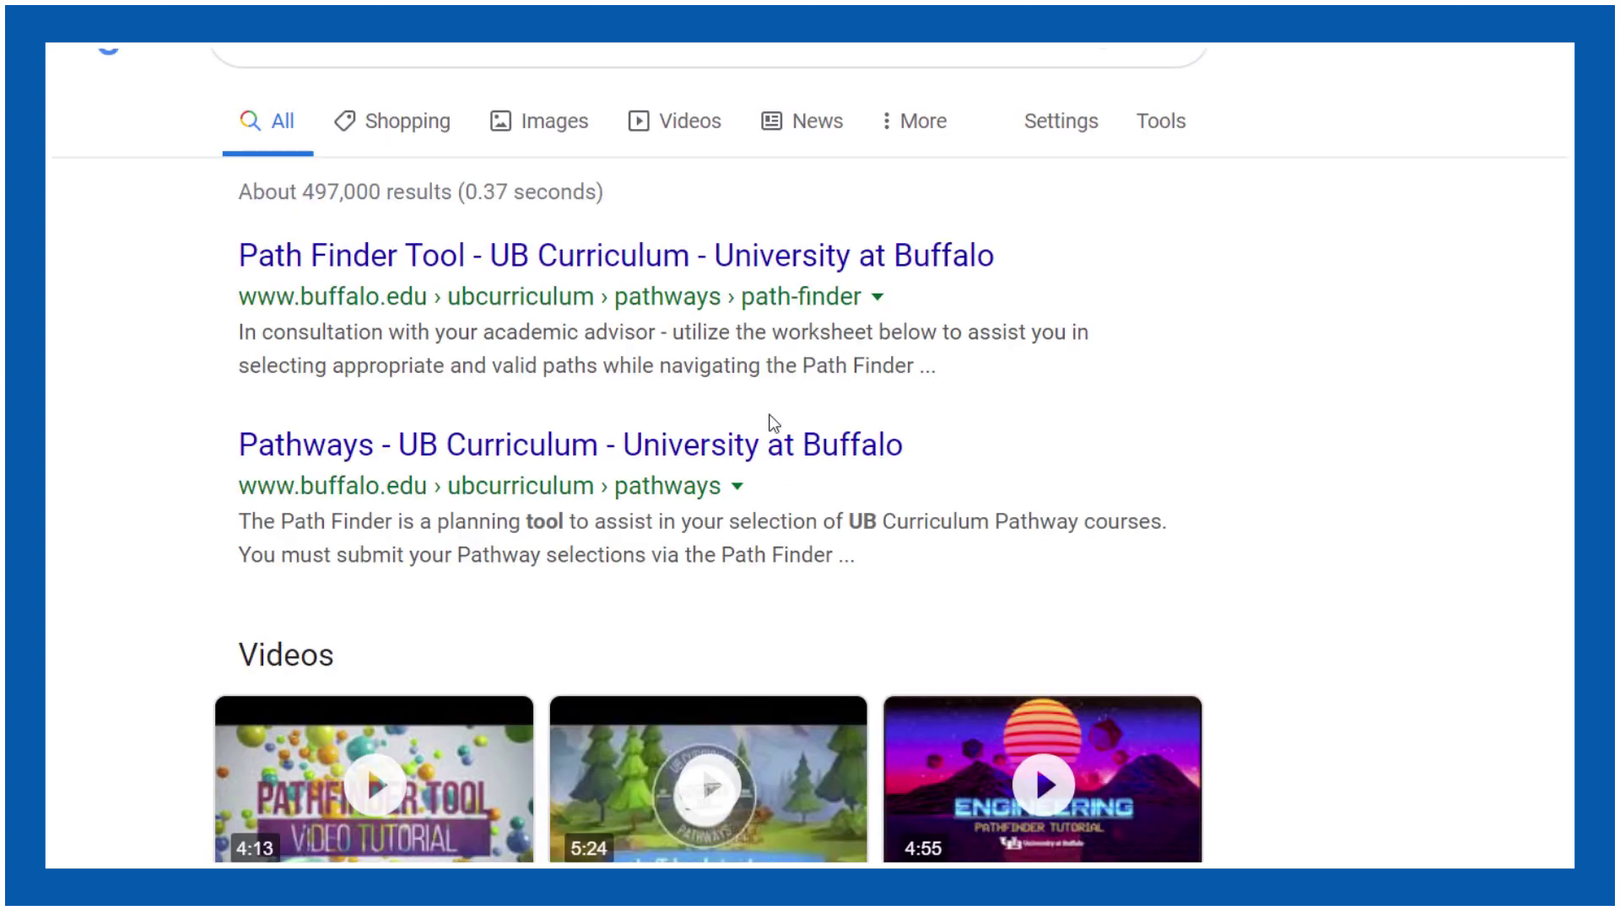
click(686, 261)
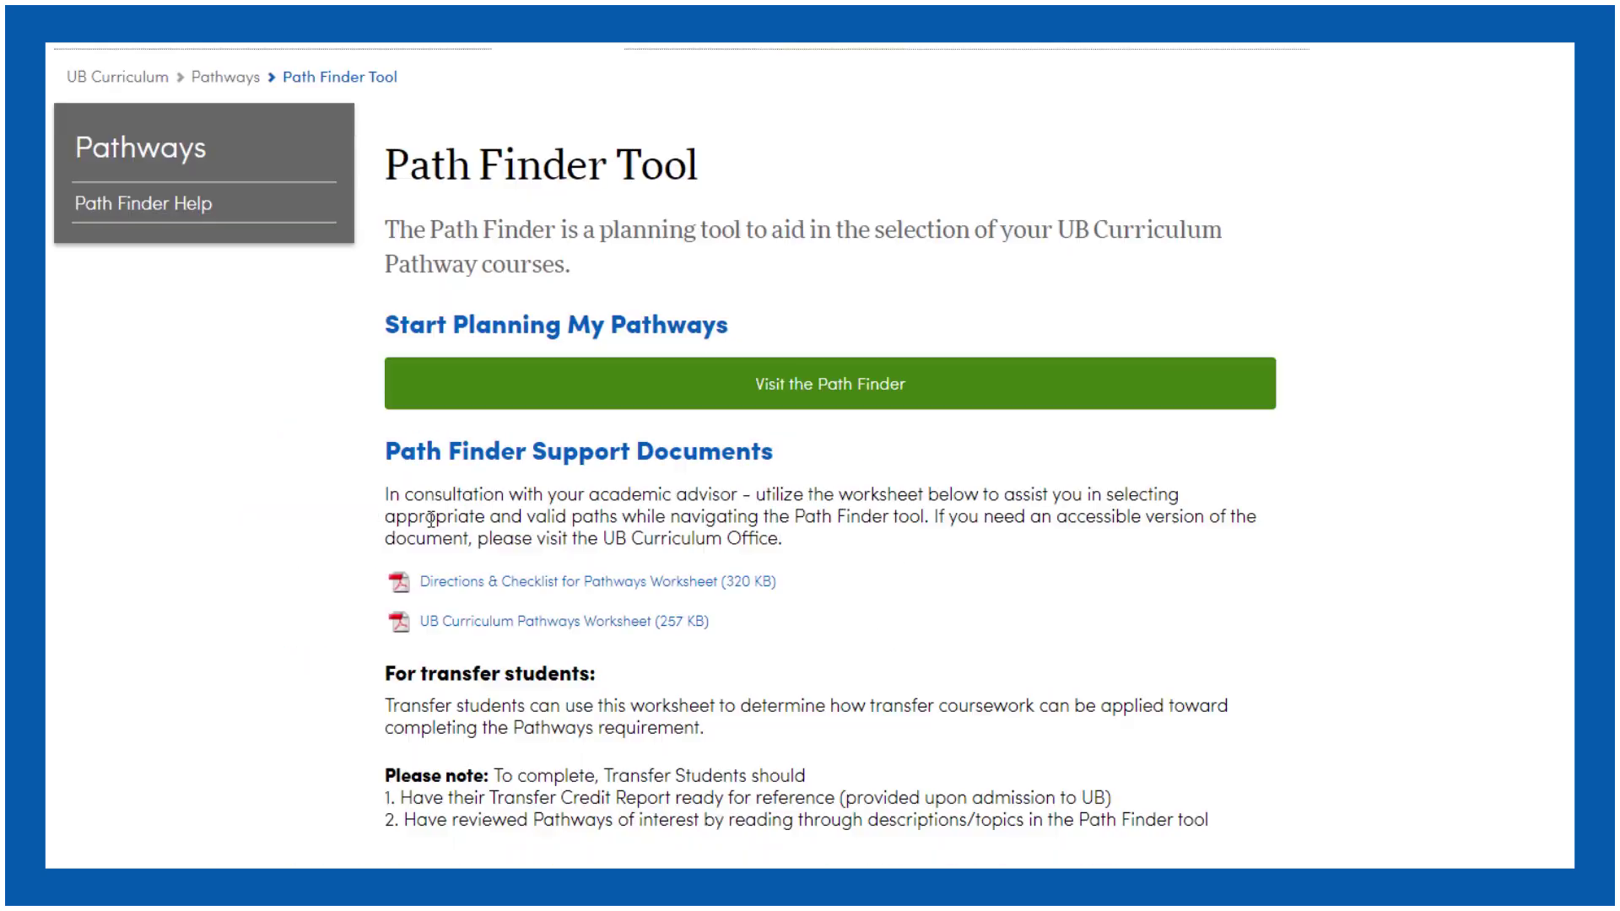
click(828, 391)
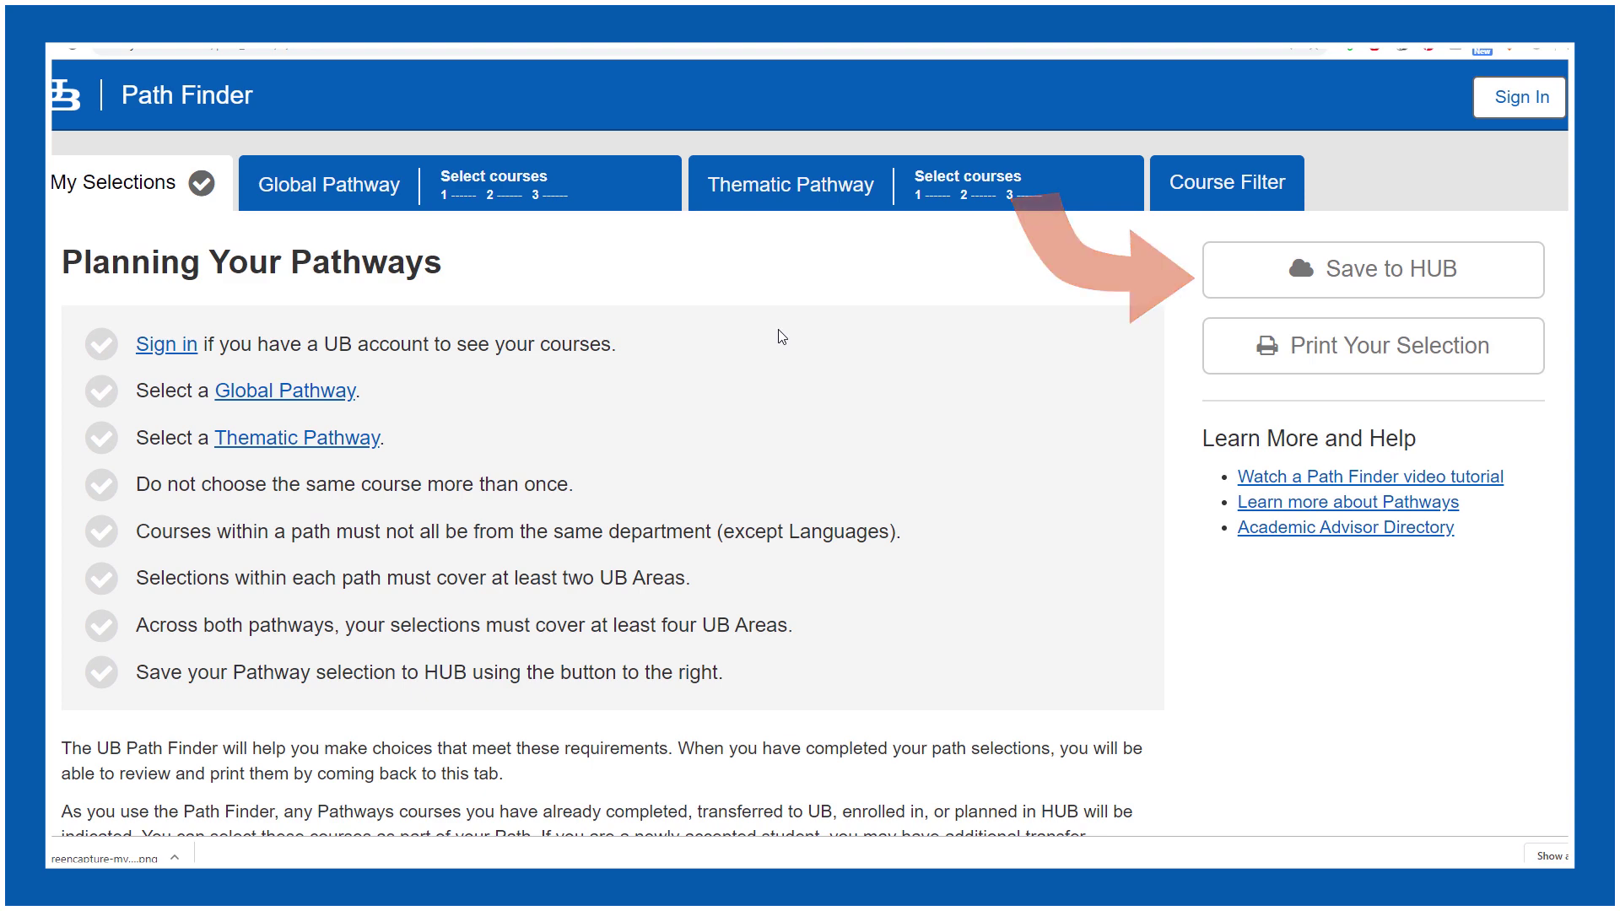
- List the Communities, Populations and Spaces thematic courses and pick MAE 451LEC for List 3
click(882, 203)
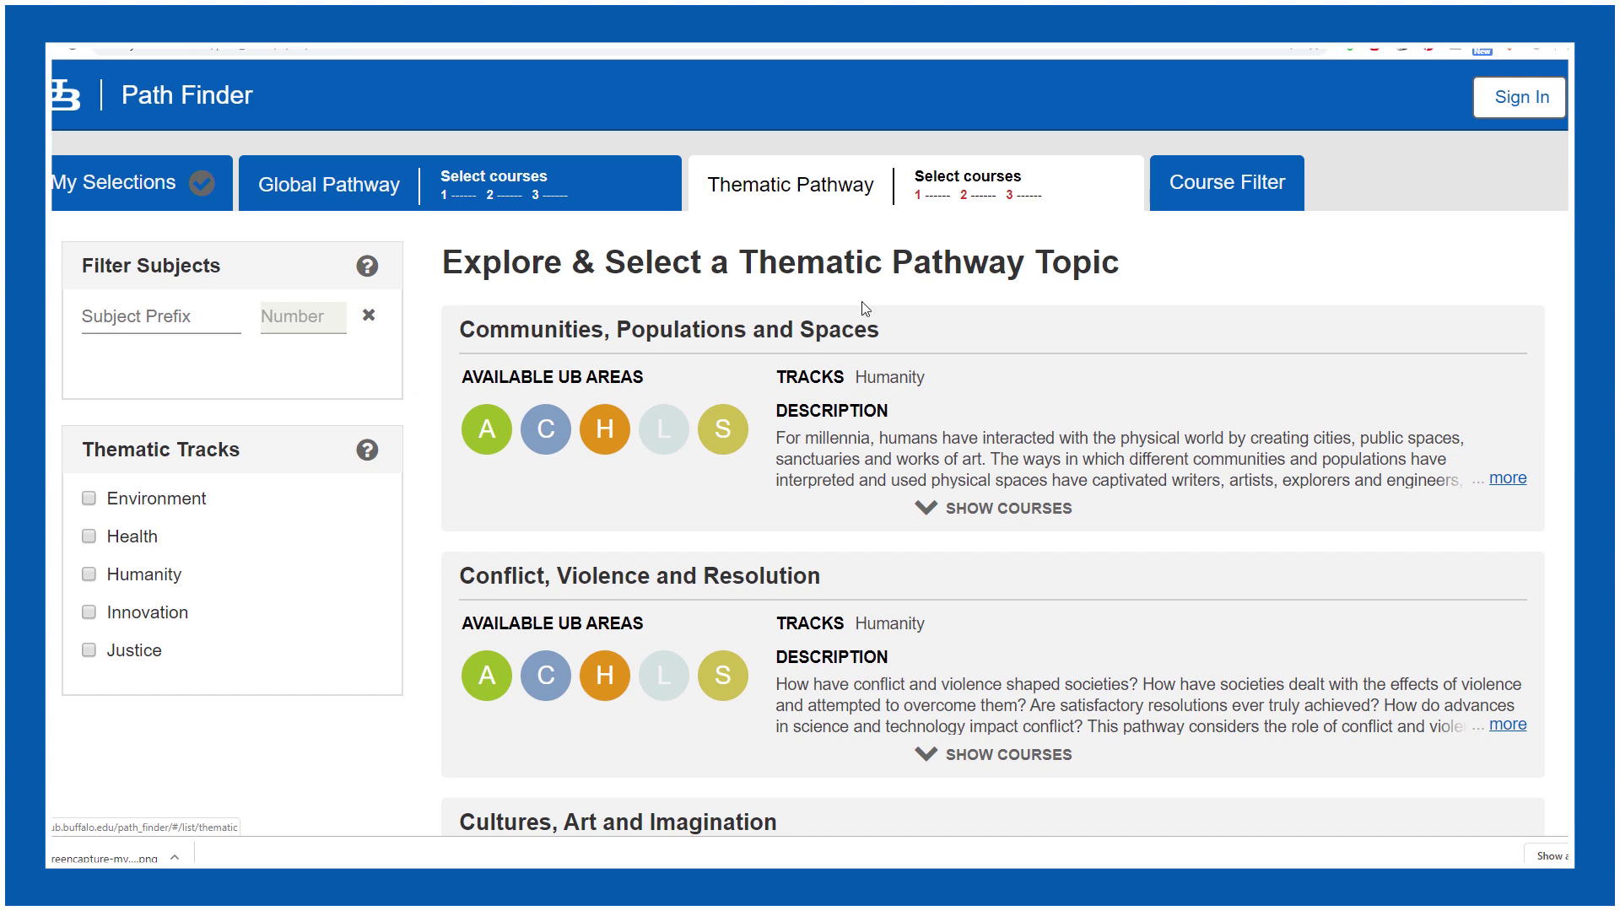
click(929, 516)
scroll(687, 463, down, 10)
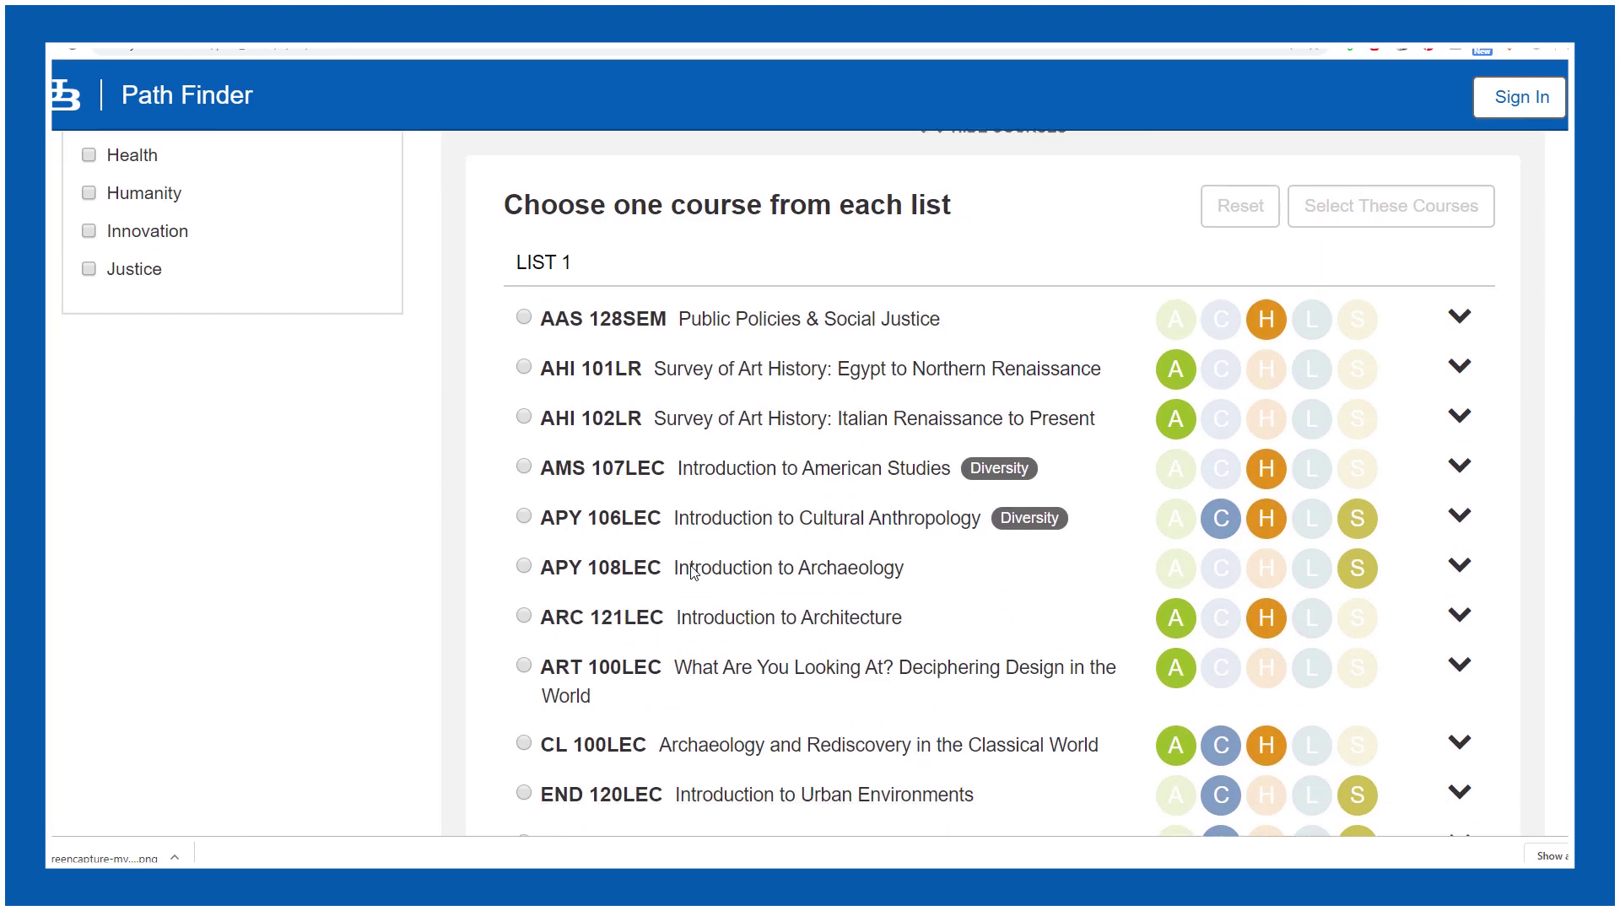
scroll(692, 566, down, 15)
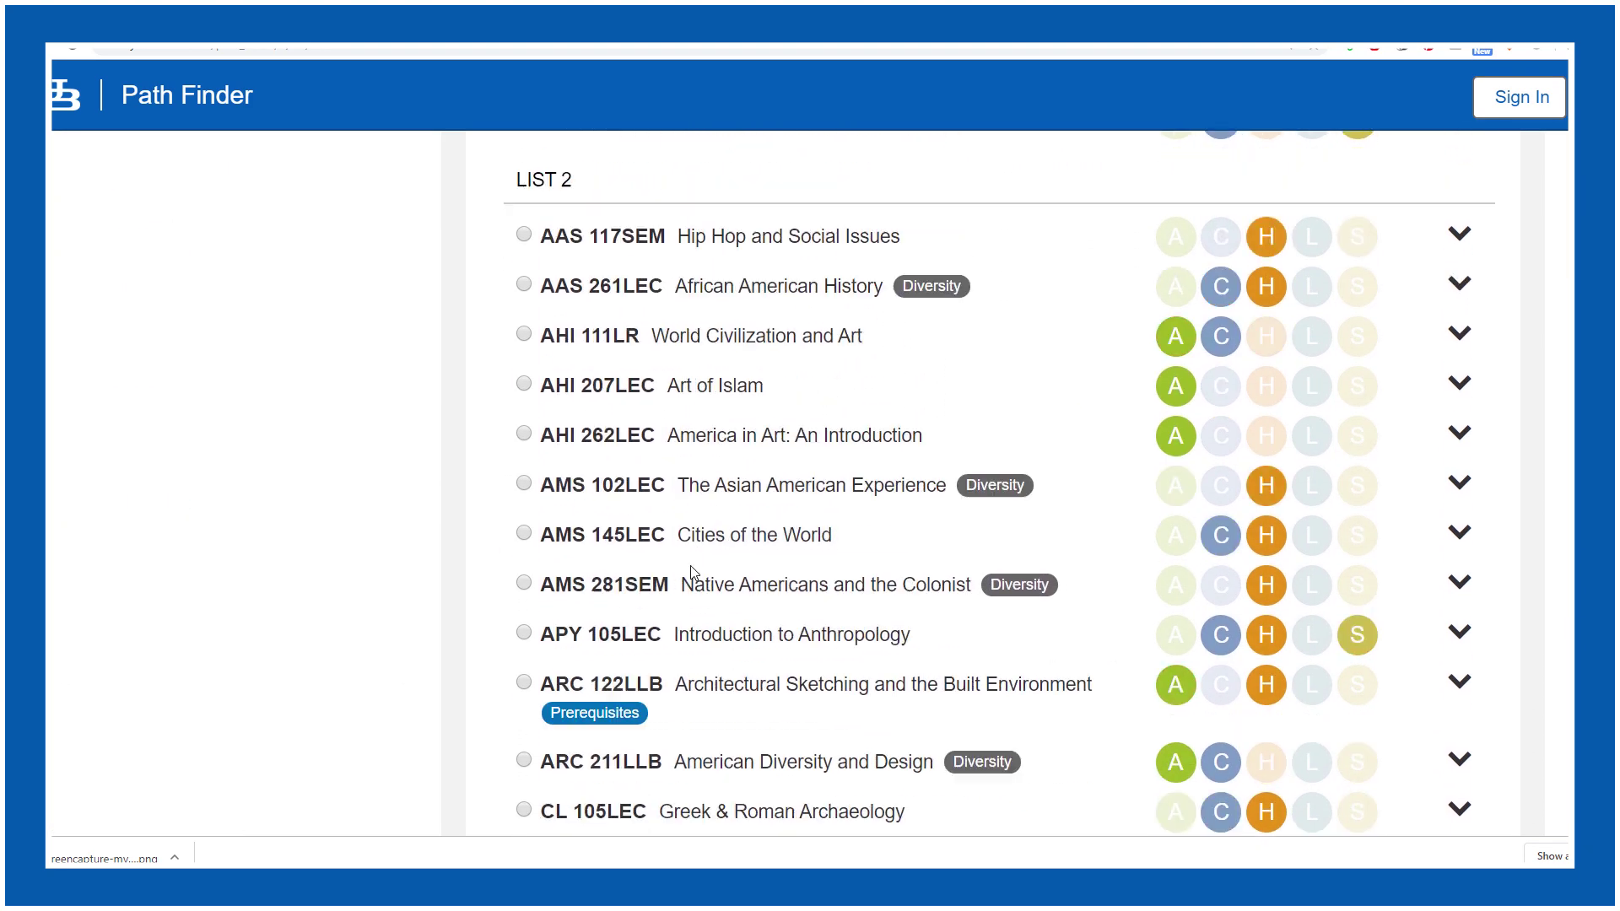
scroll(694, 573, down, 15)
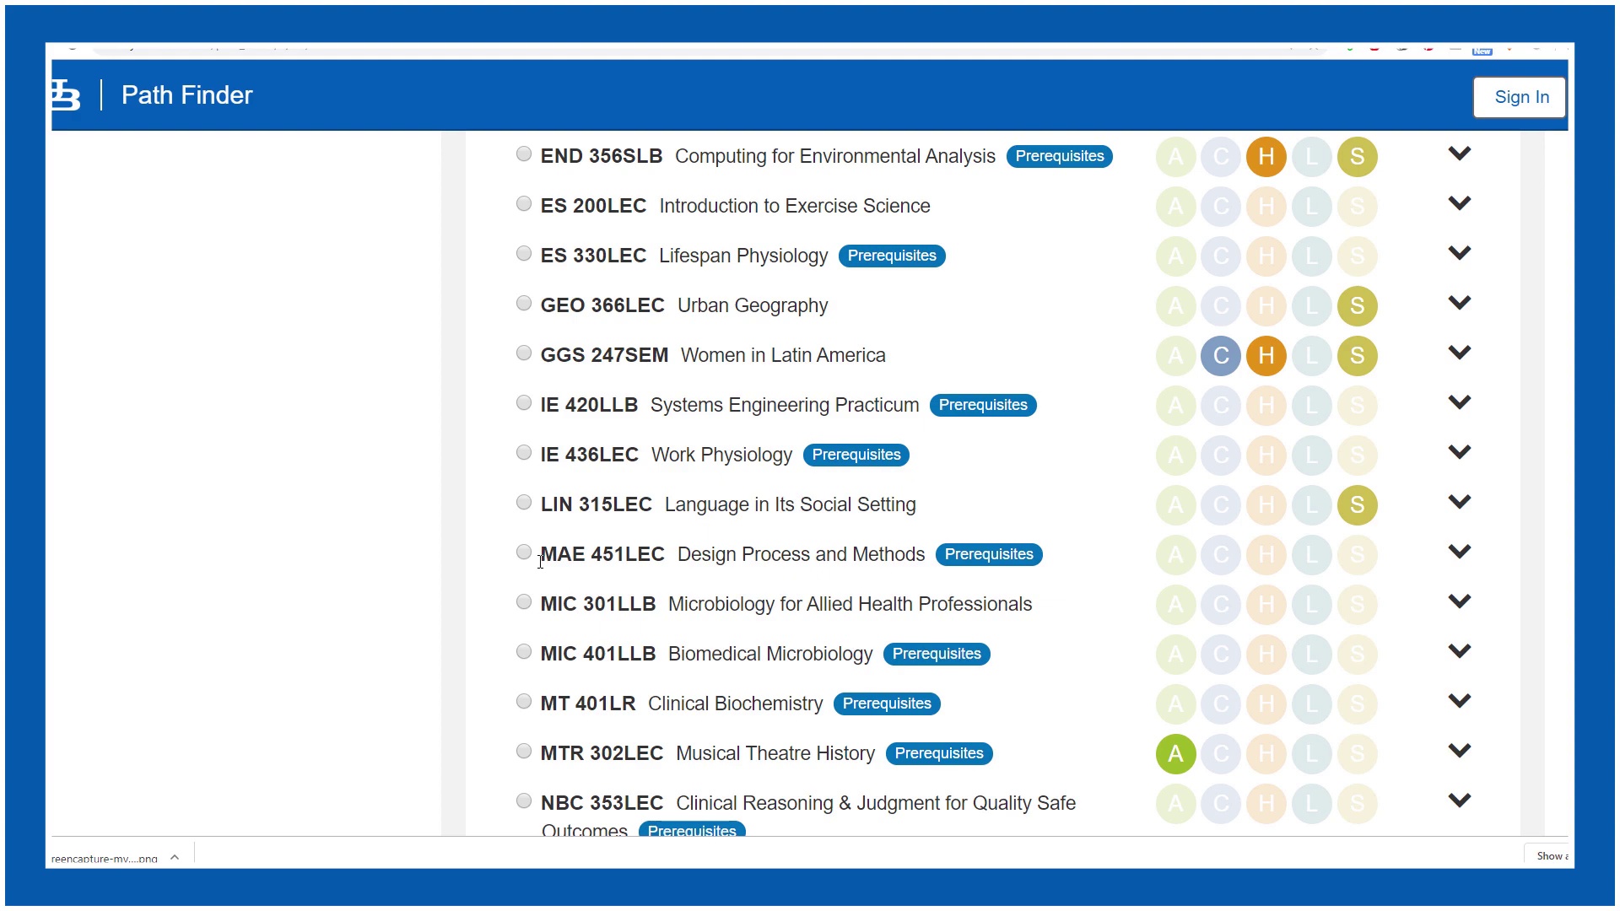
click(524, 552)
- Add APY 106LEC and AMS 145LEC, then confirm the three thematic courses
scroll(663, 543, up, 4)
scroll(663, 543, up, 20)
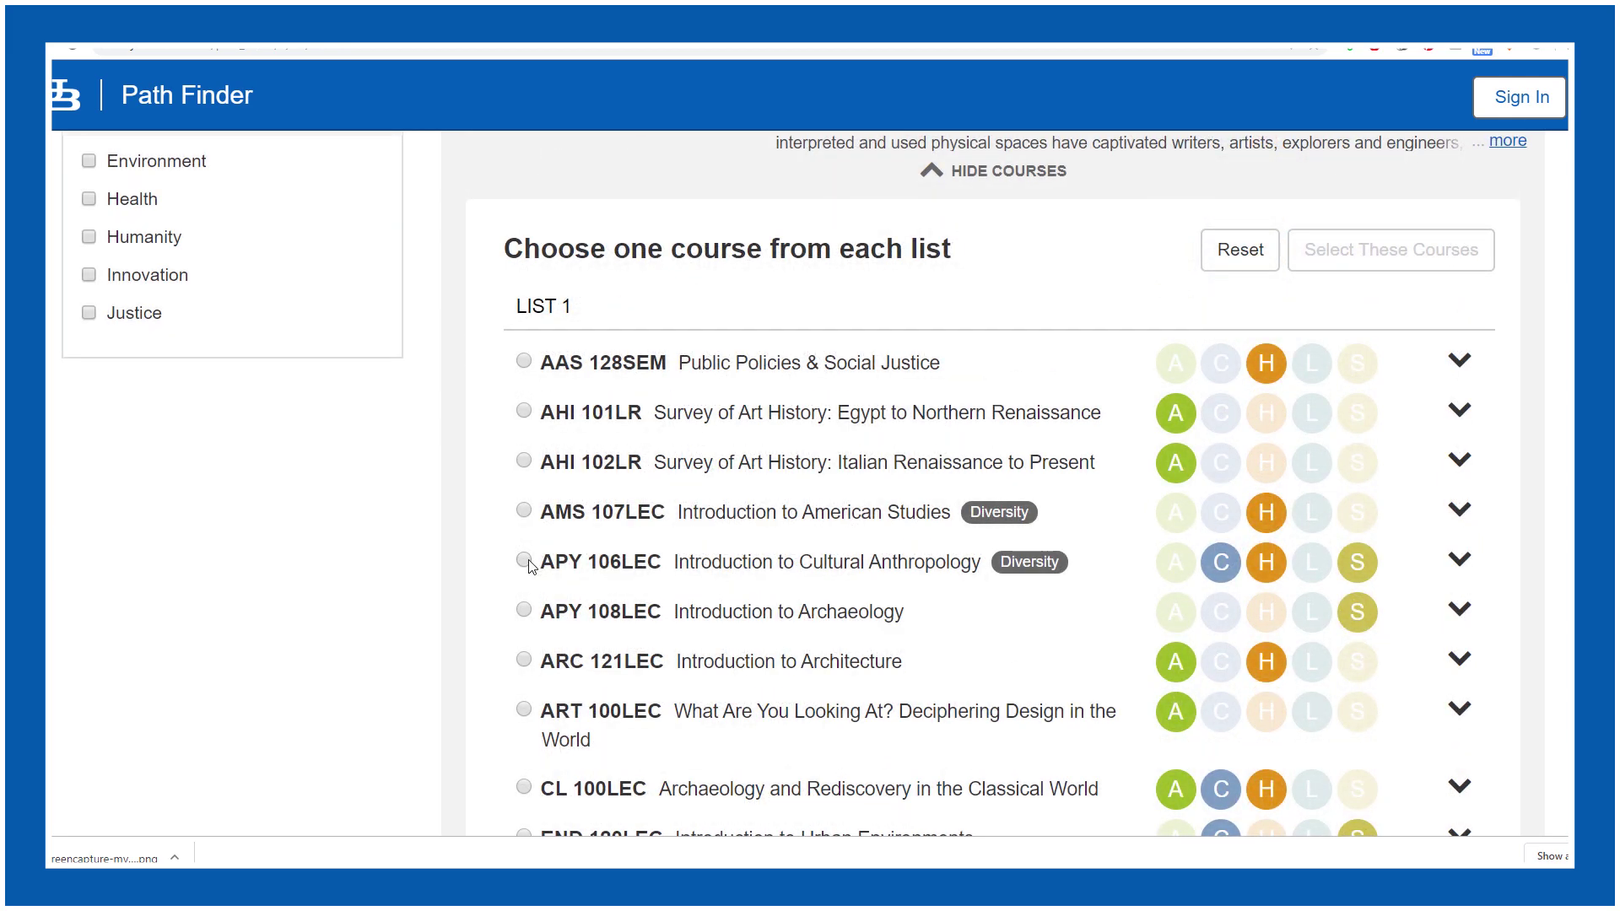
click(525, 561)
scroll(731, 629, down, 9)
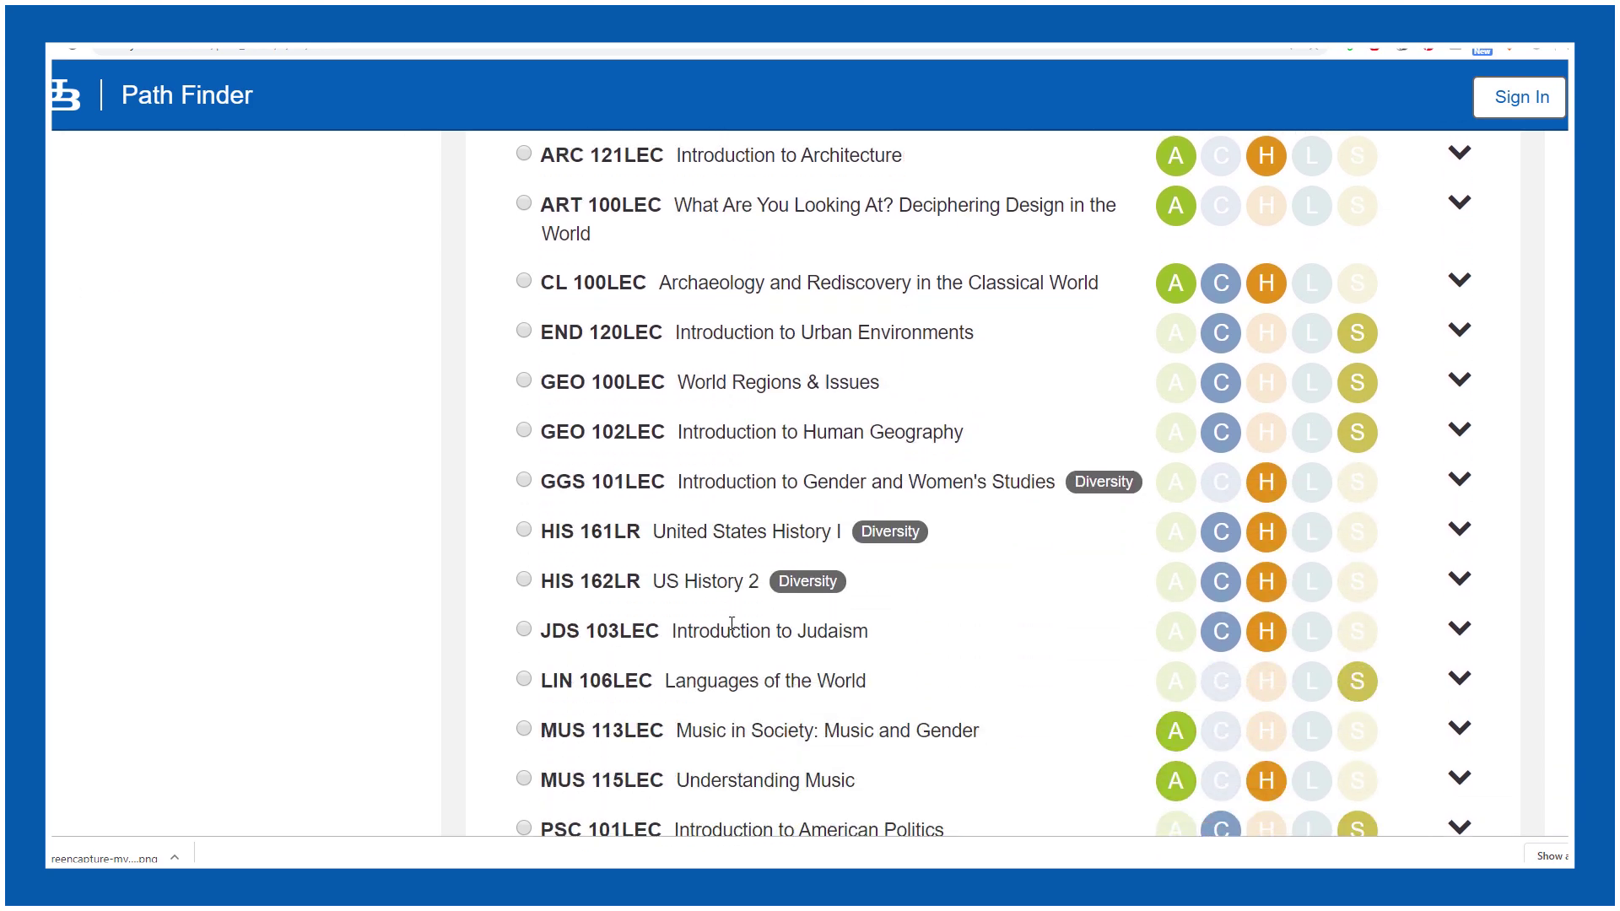
scroll(731, 624, down, 7)
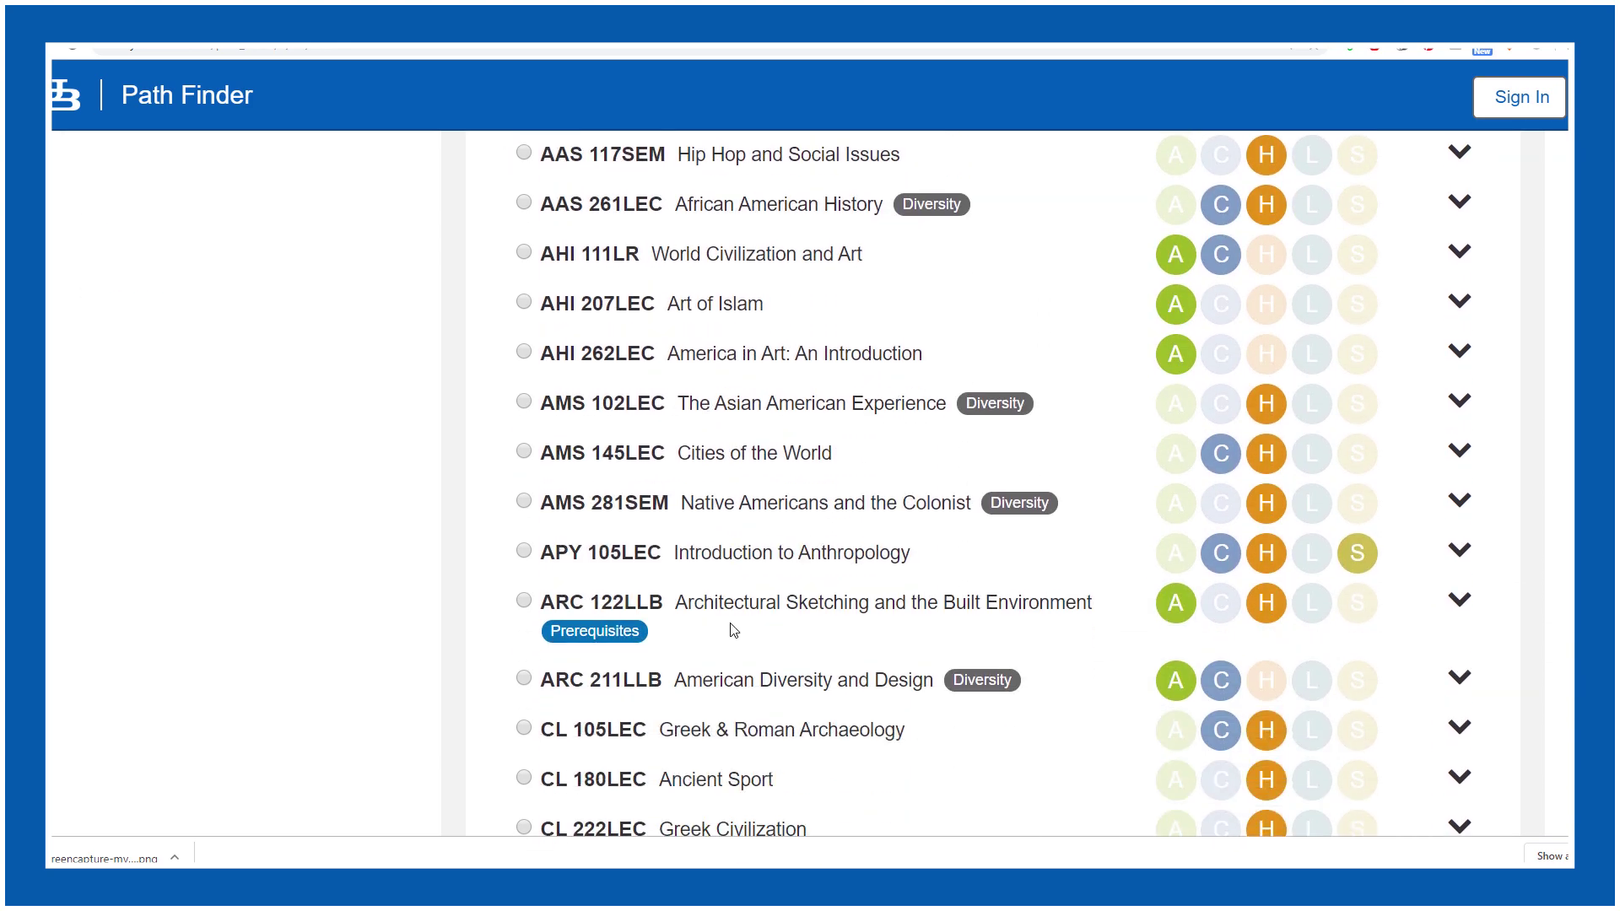
click(524, 451)
scroll(801, 579, down, 8)
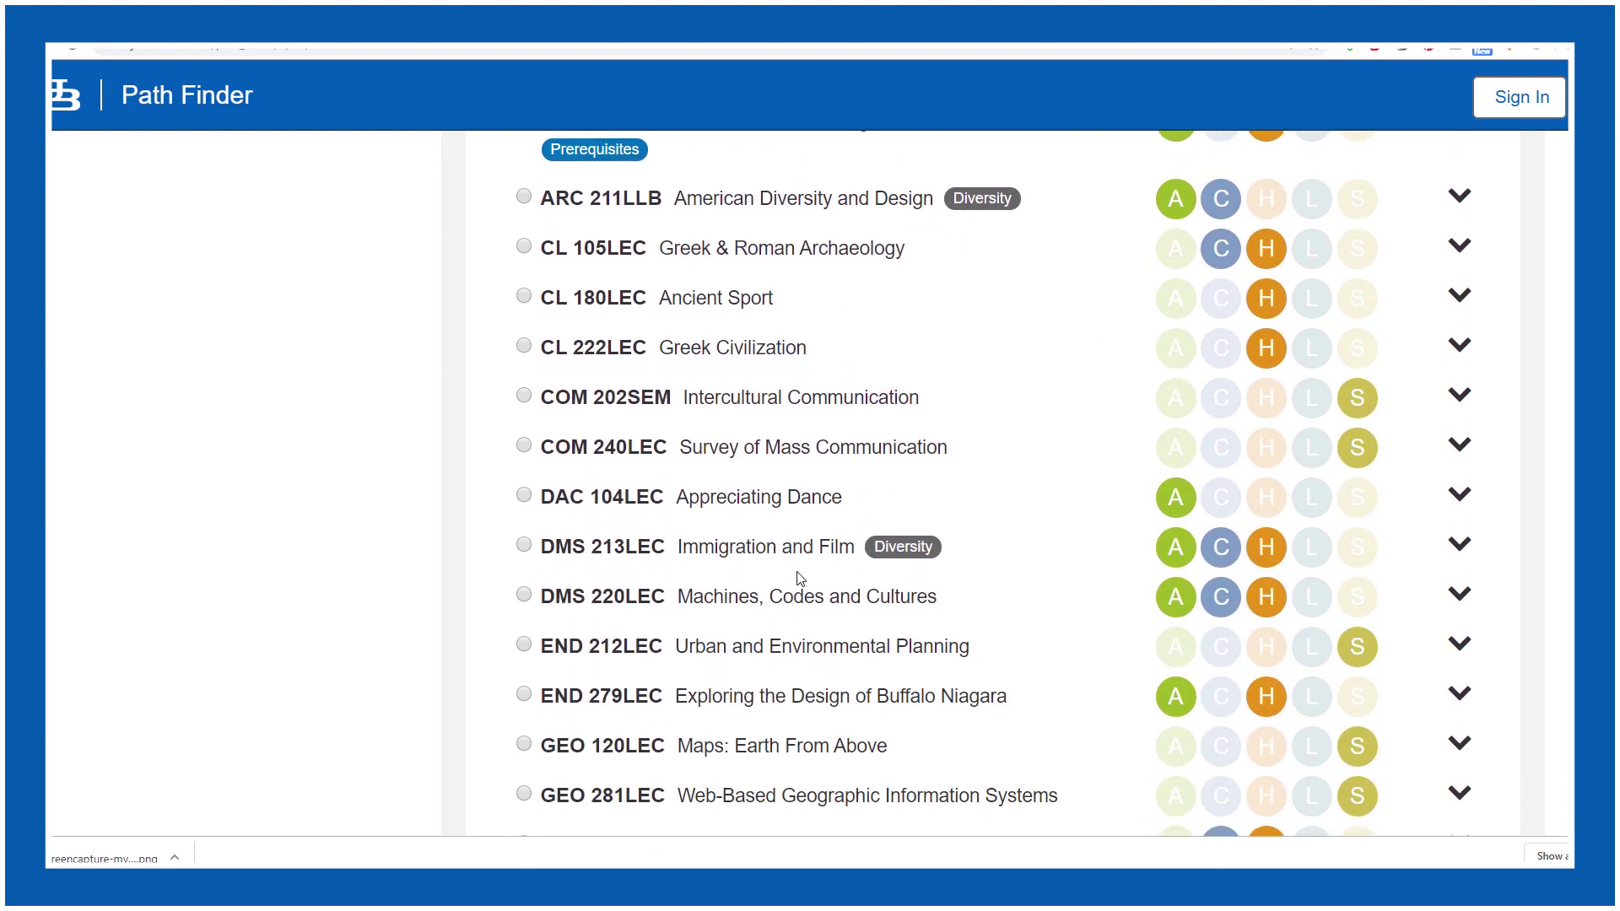
scroll(801, 579, down, 10)
click(1361, 483)
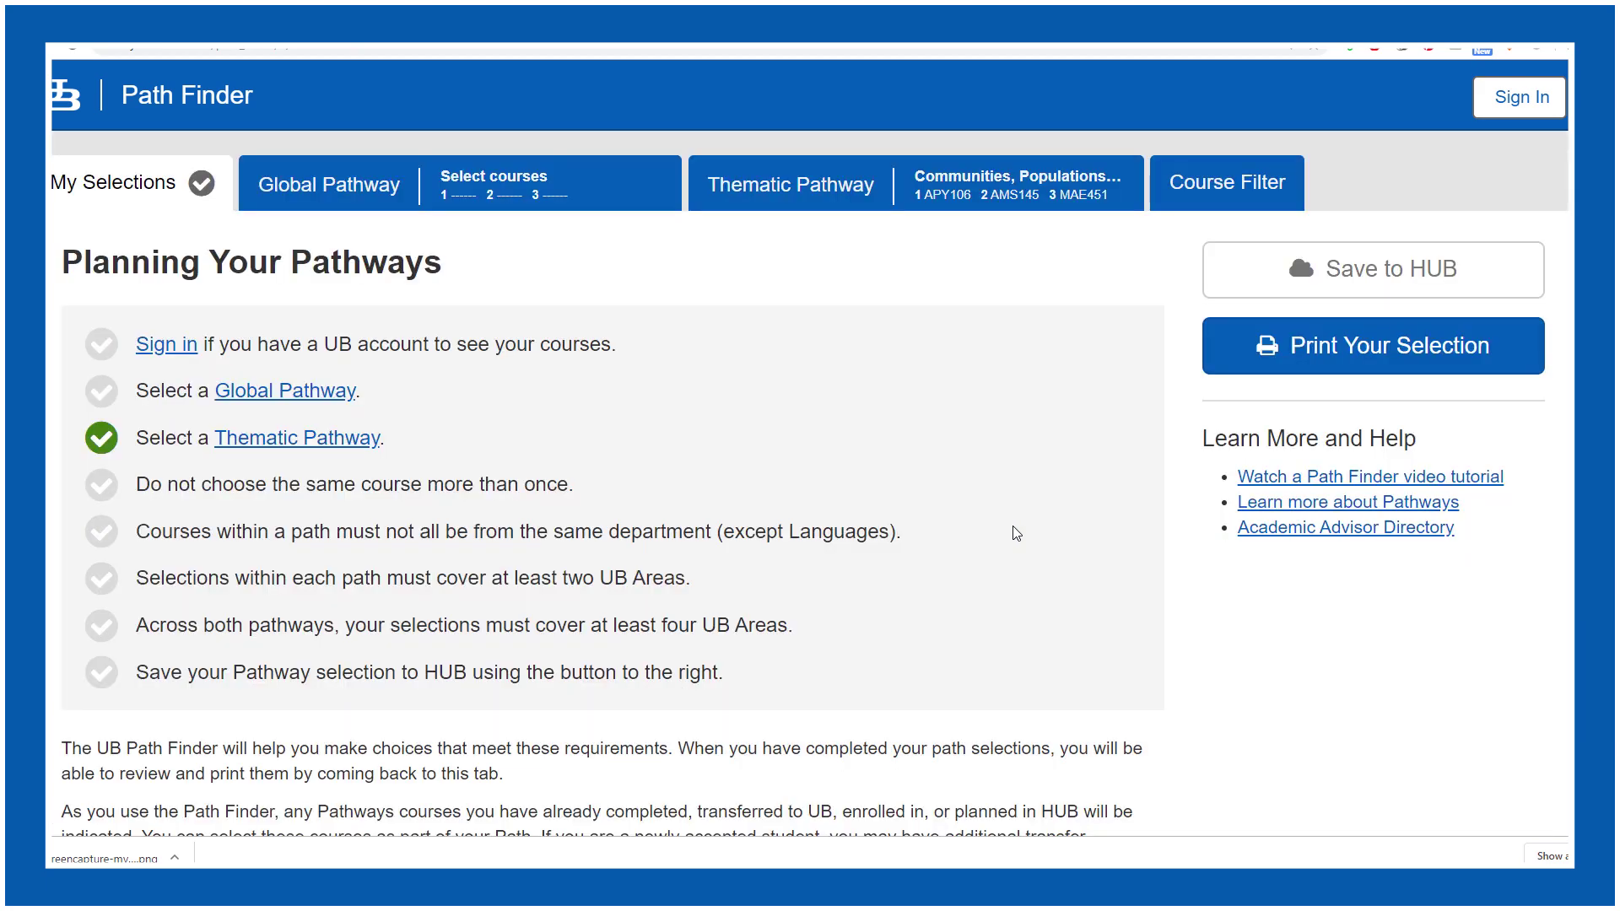
scroll(887, 547, down, 8)
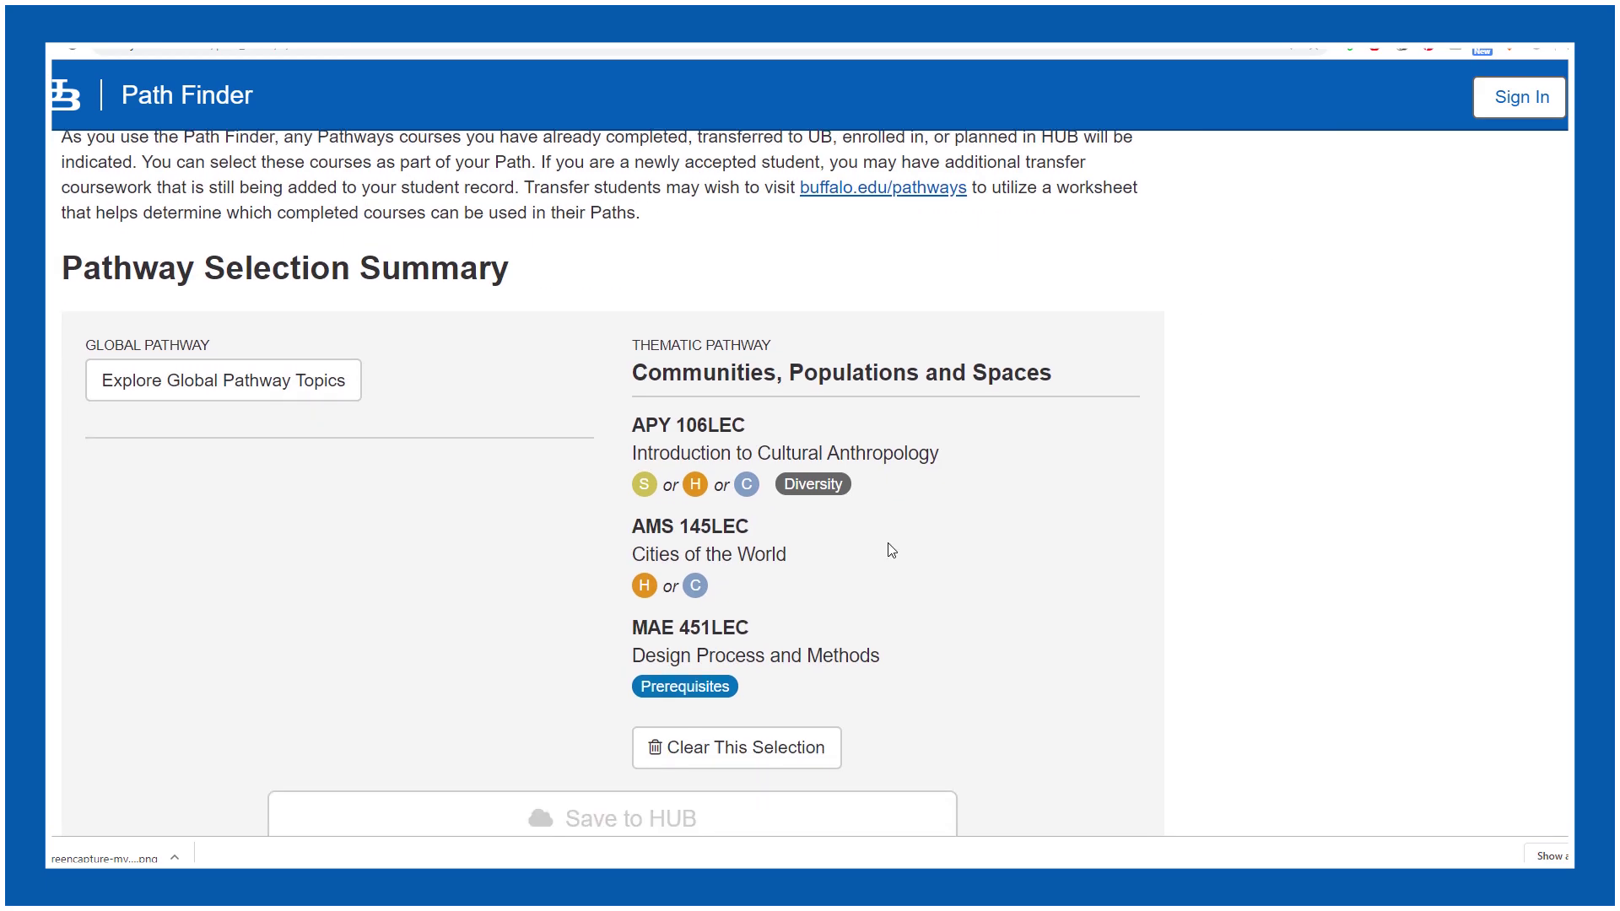
- List the Global Politics and Power global pathway courses and pick GEO 100LEC for List 1
click(254, 379)
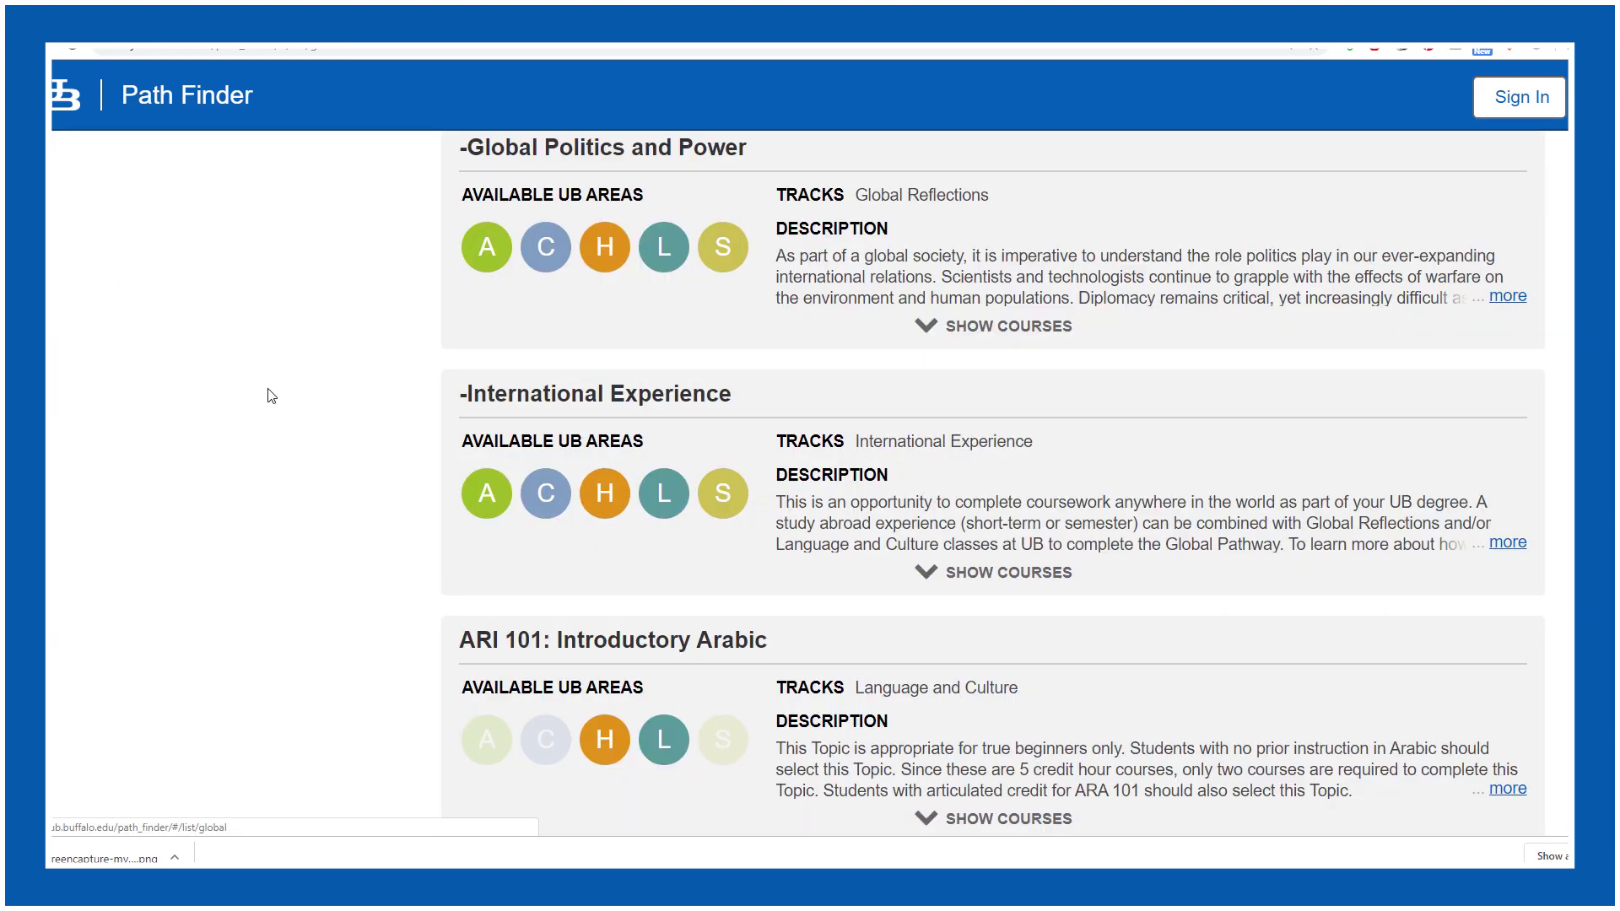
click(932, 328)
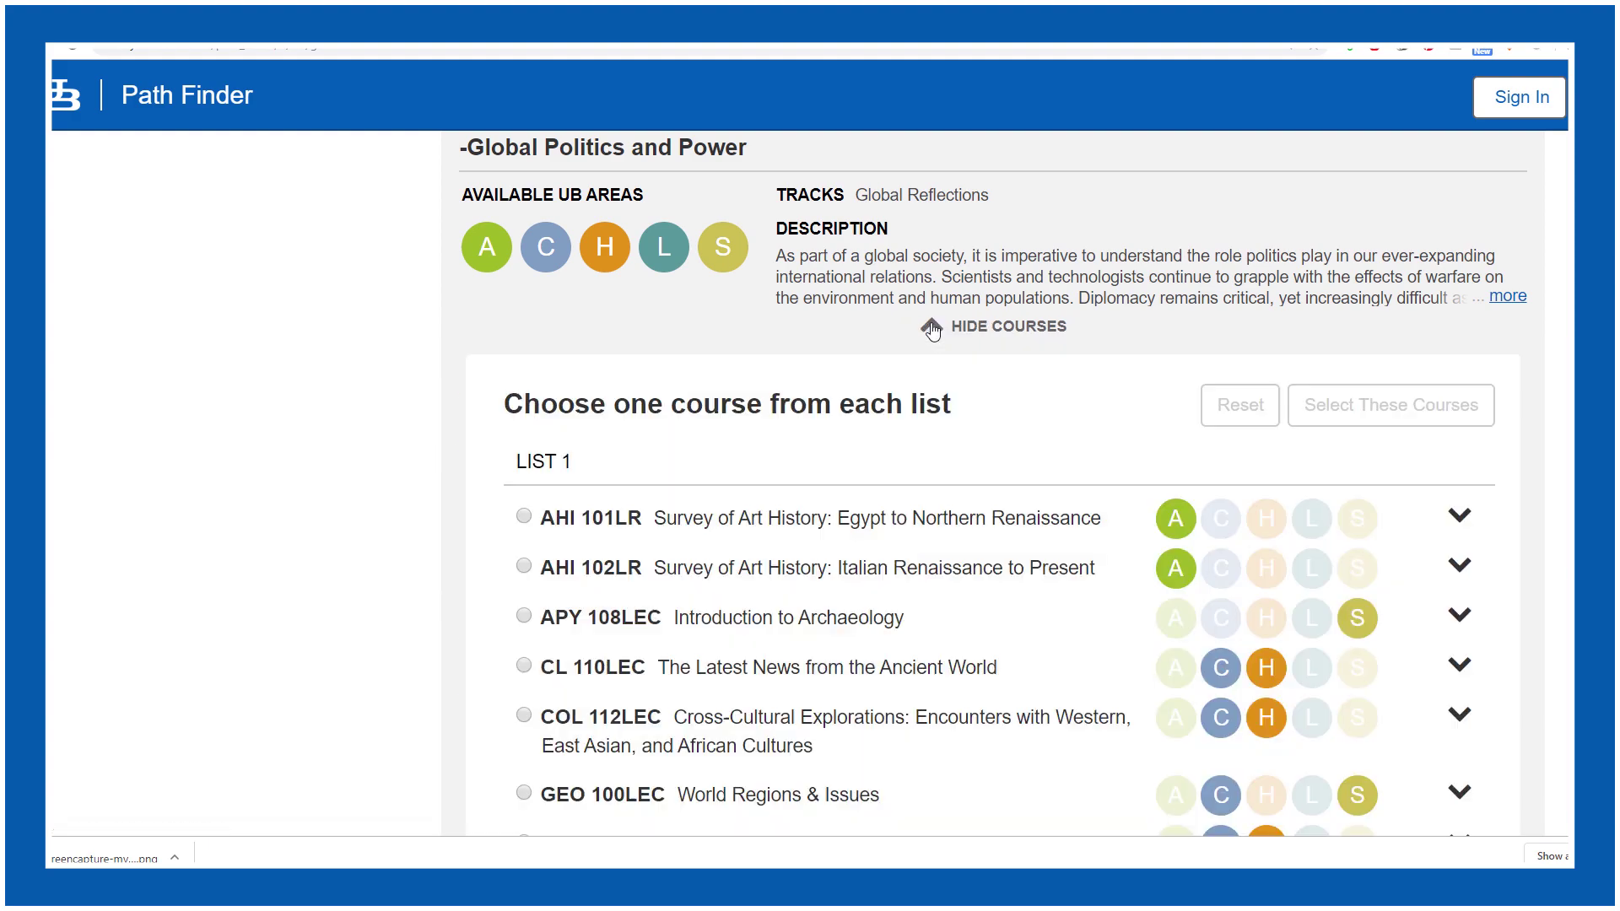
scroll(657, 619, down, 5)
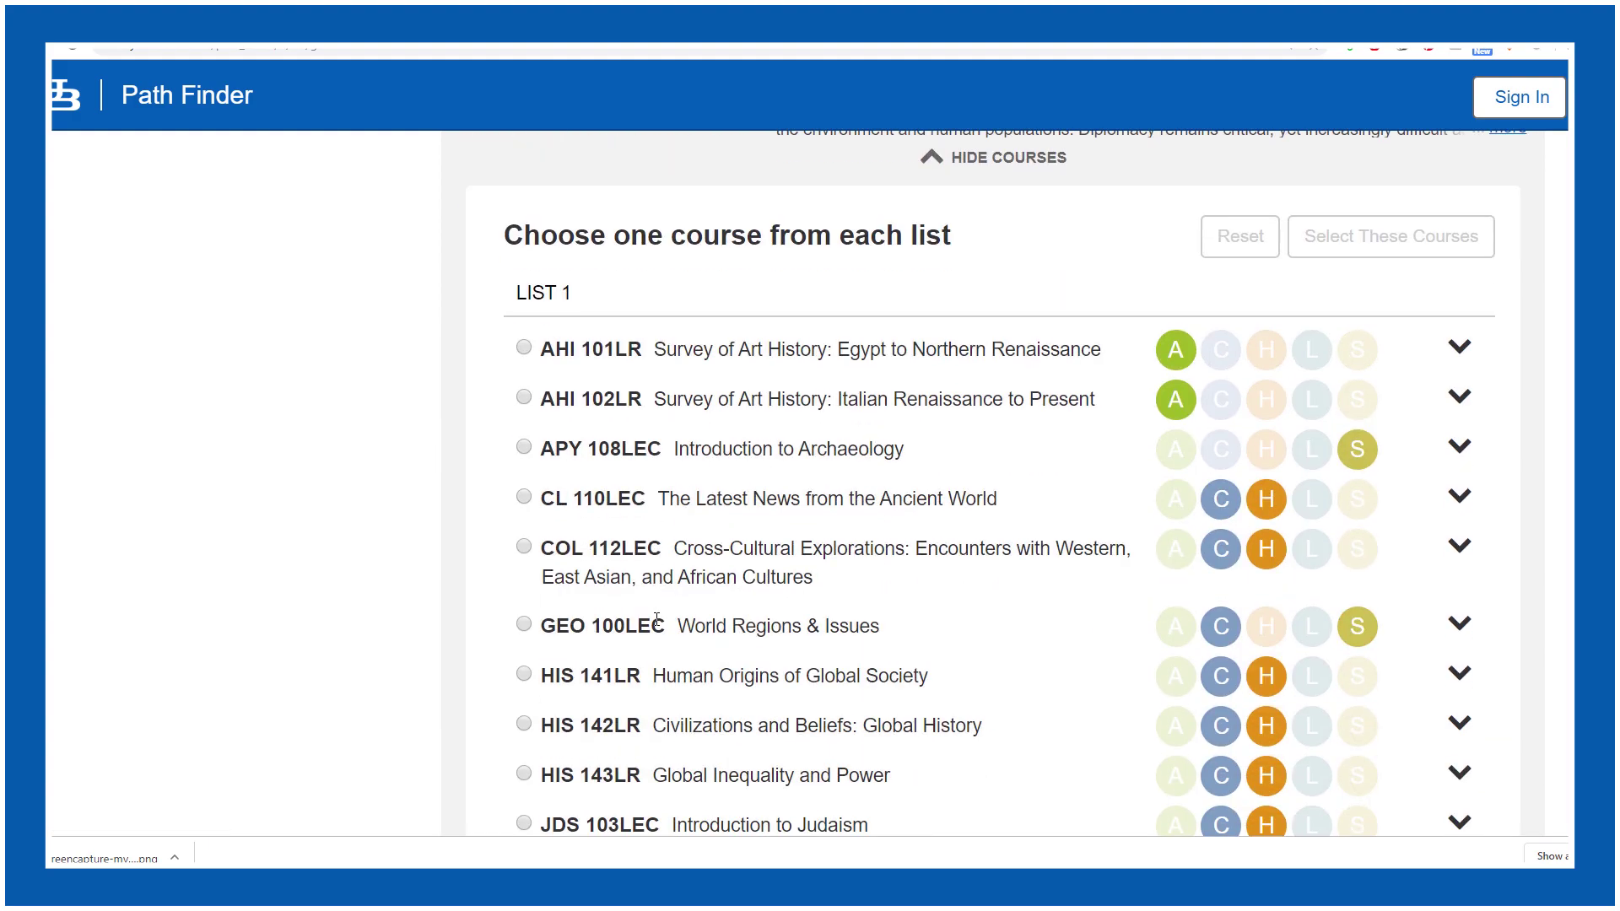
scroll(656, 618, down, 20)
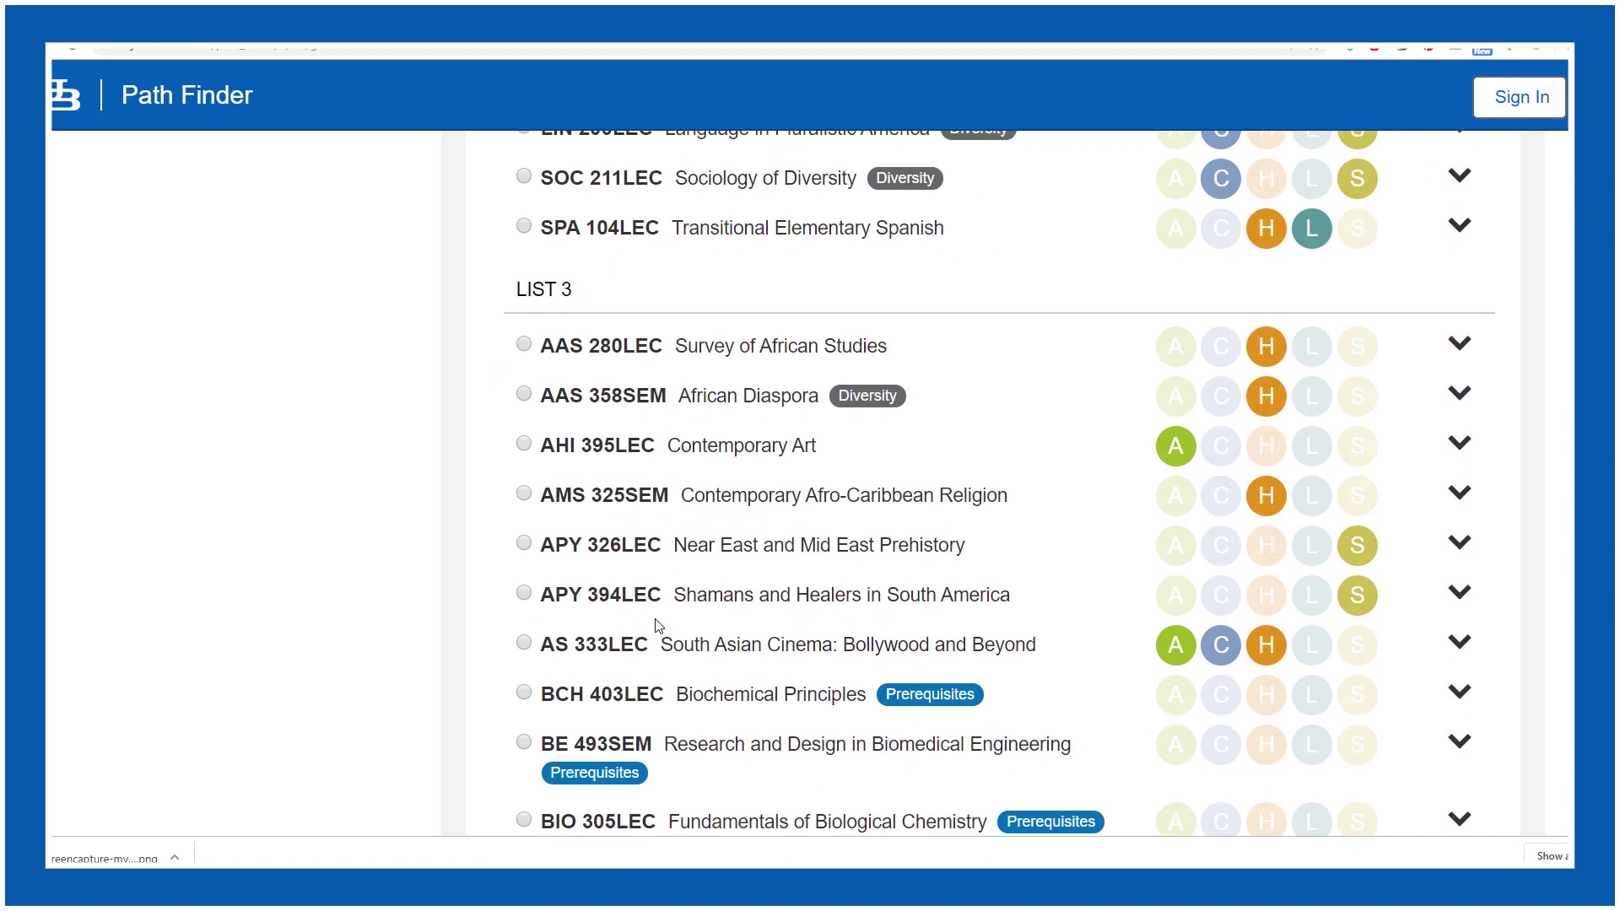
scroll(657, 626, down, 12)
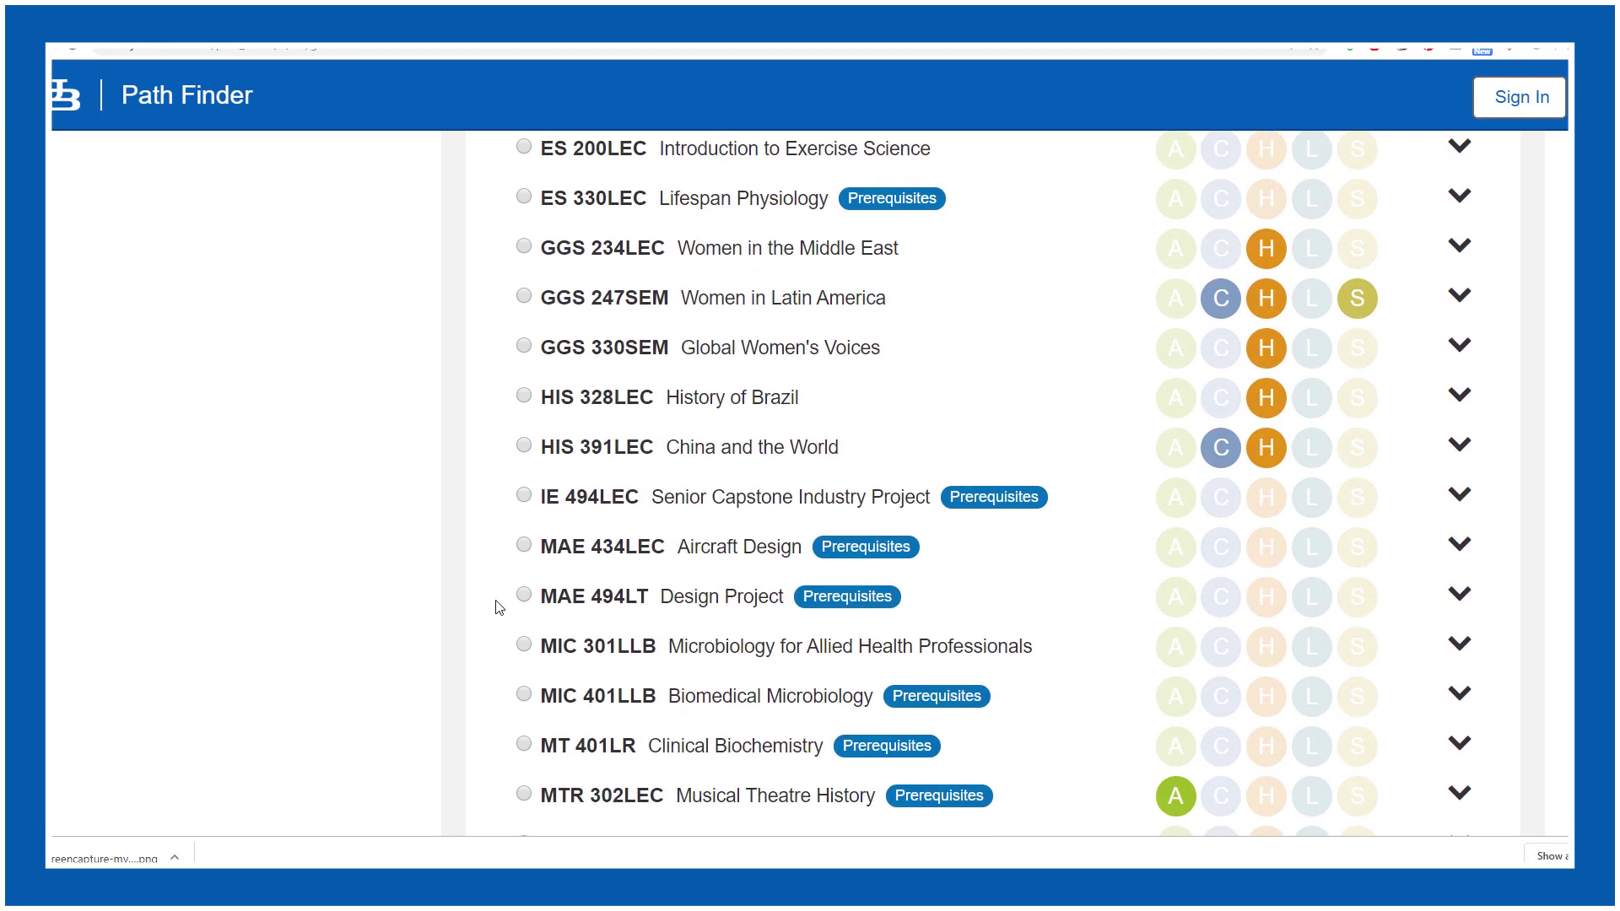
scroll(591, 591, up, 18)
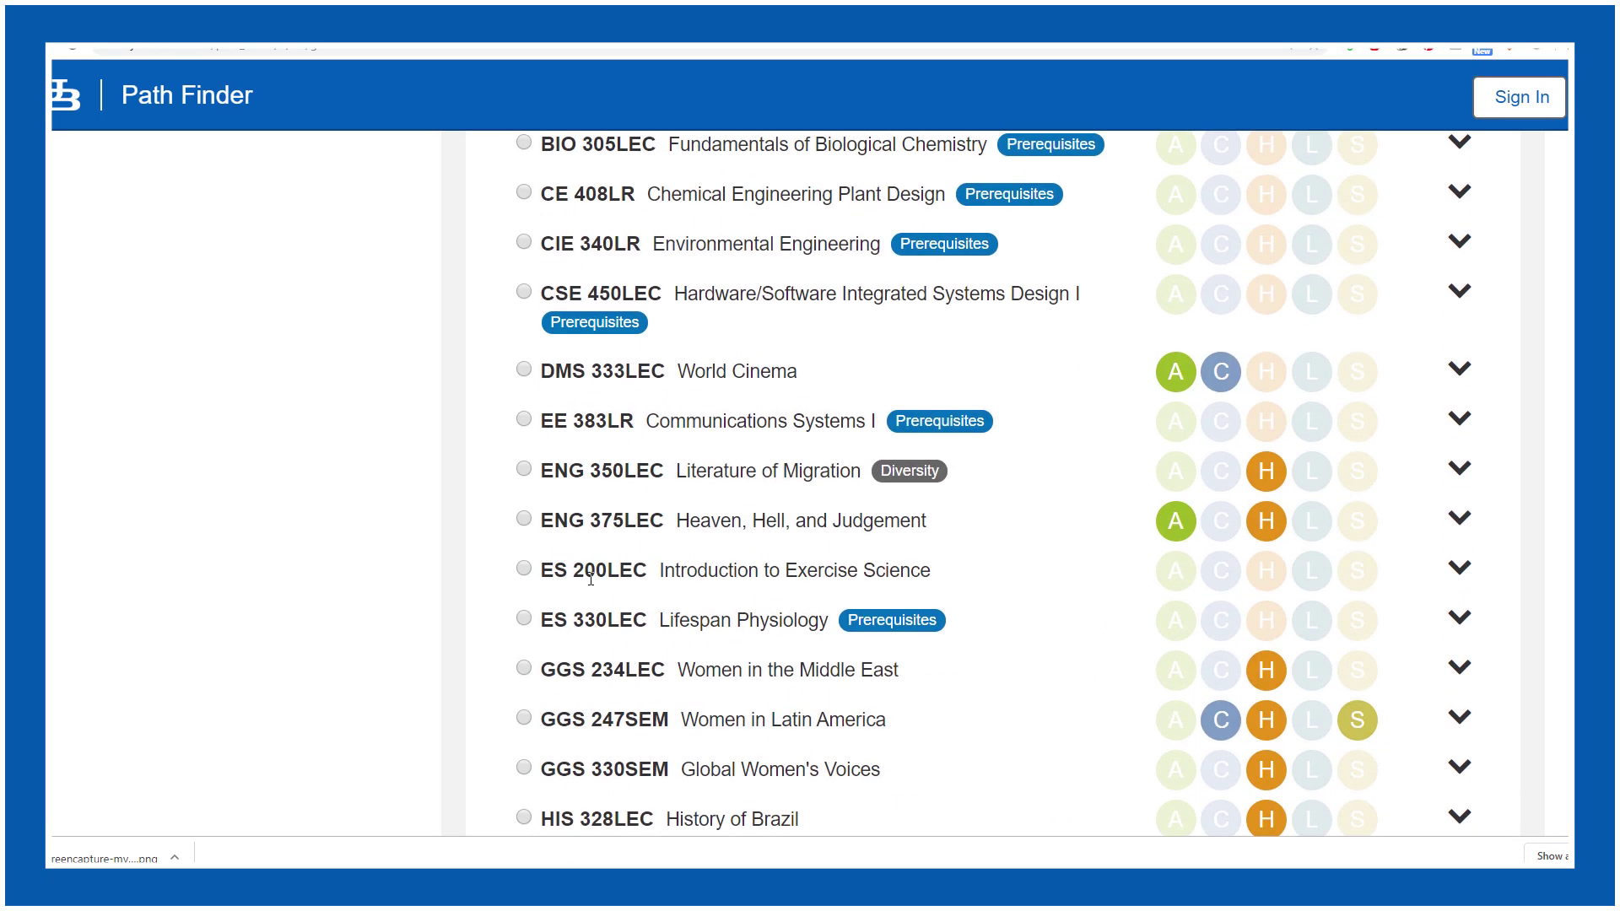
scroll(590, 582, up, 15)
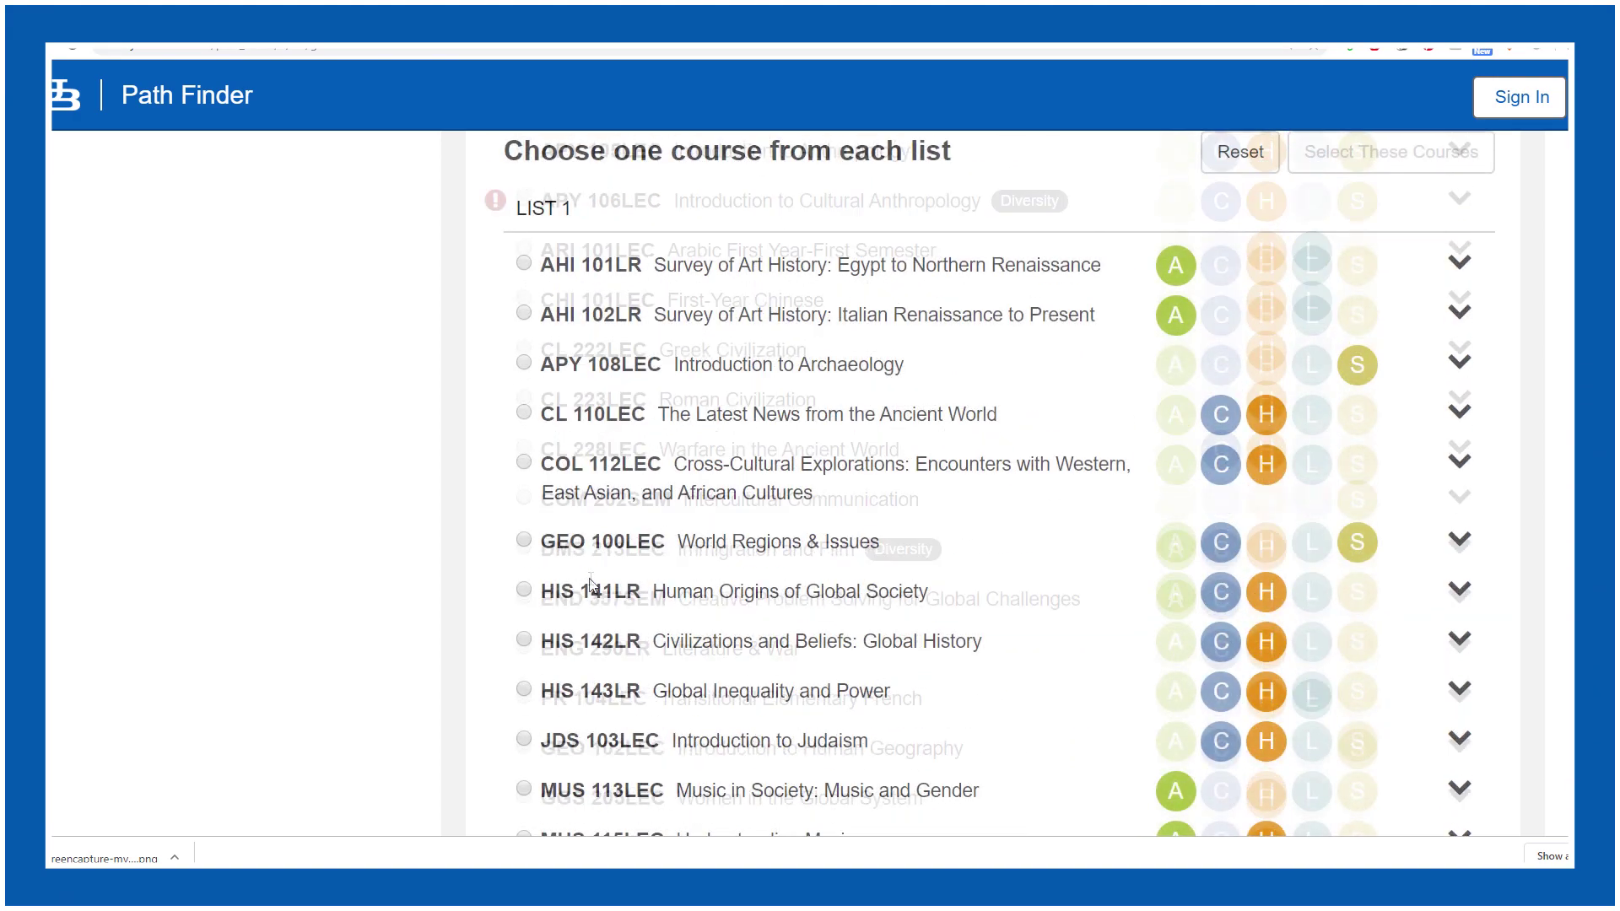
click(524, 540)
- Add AHI 105LEC for List 2 and confirm the Global Politics and Power courses
scroll(623, 620, down, 3)
scroll(624, 618, down, 7)
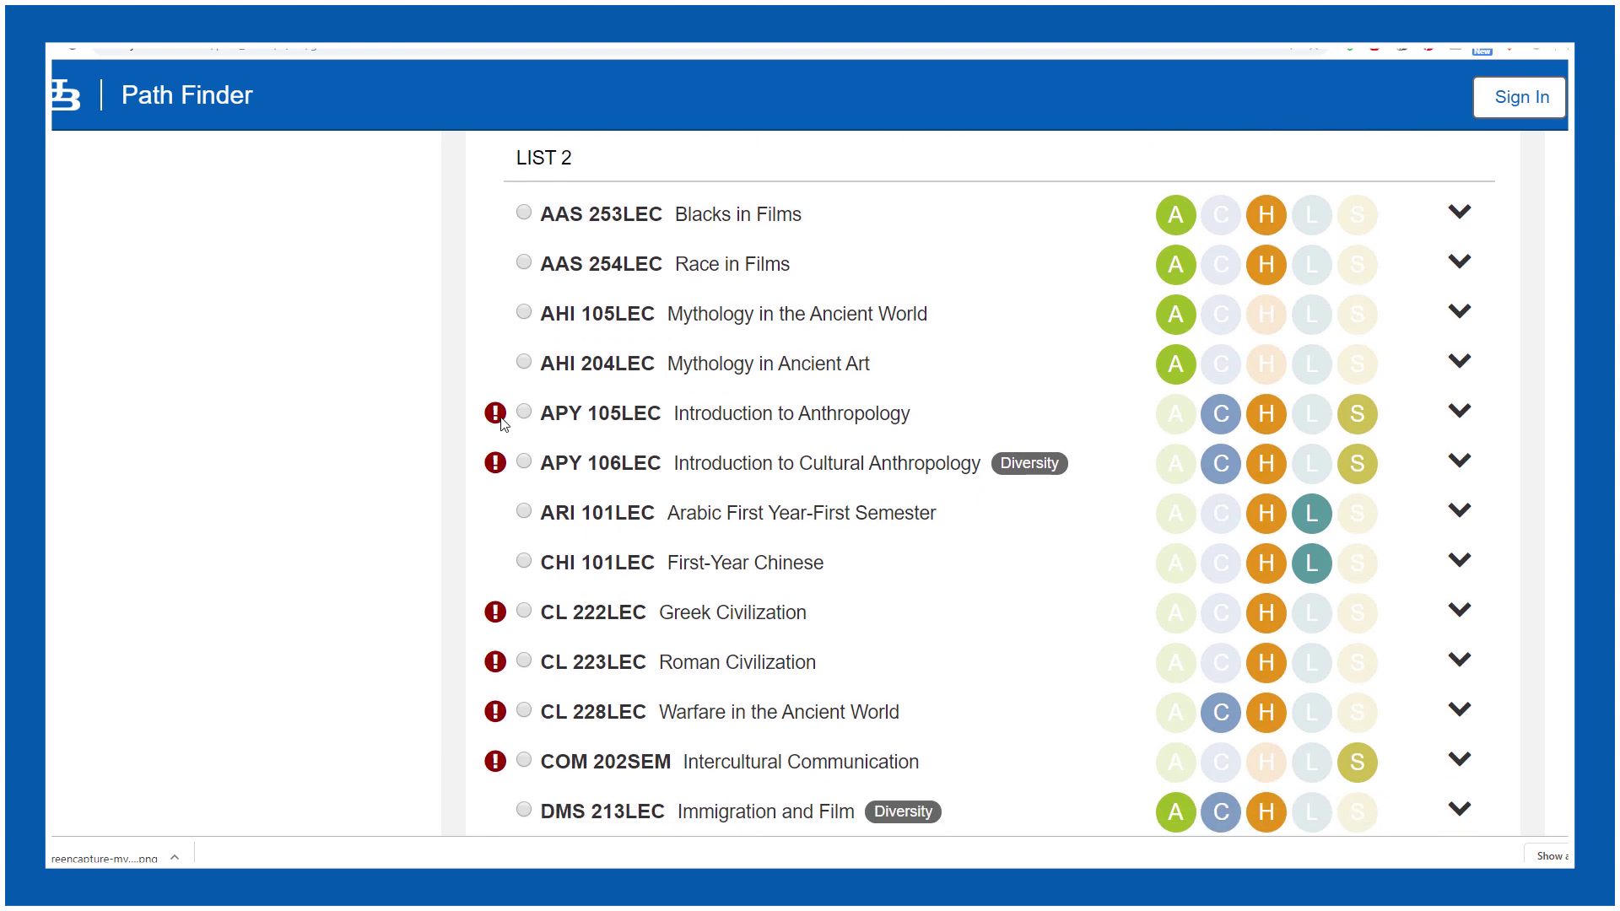
mouse_move(498, 415)
click(525, 314)
scroll(794, 572, down, 2)
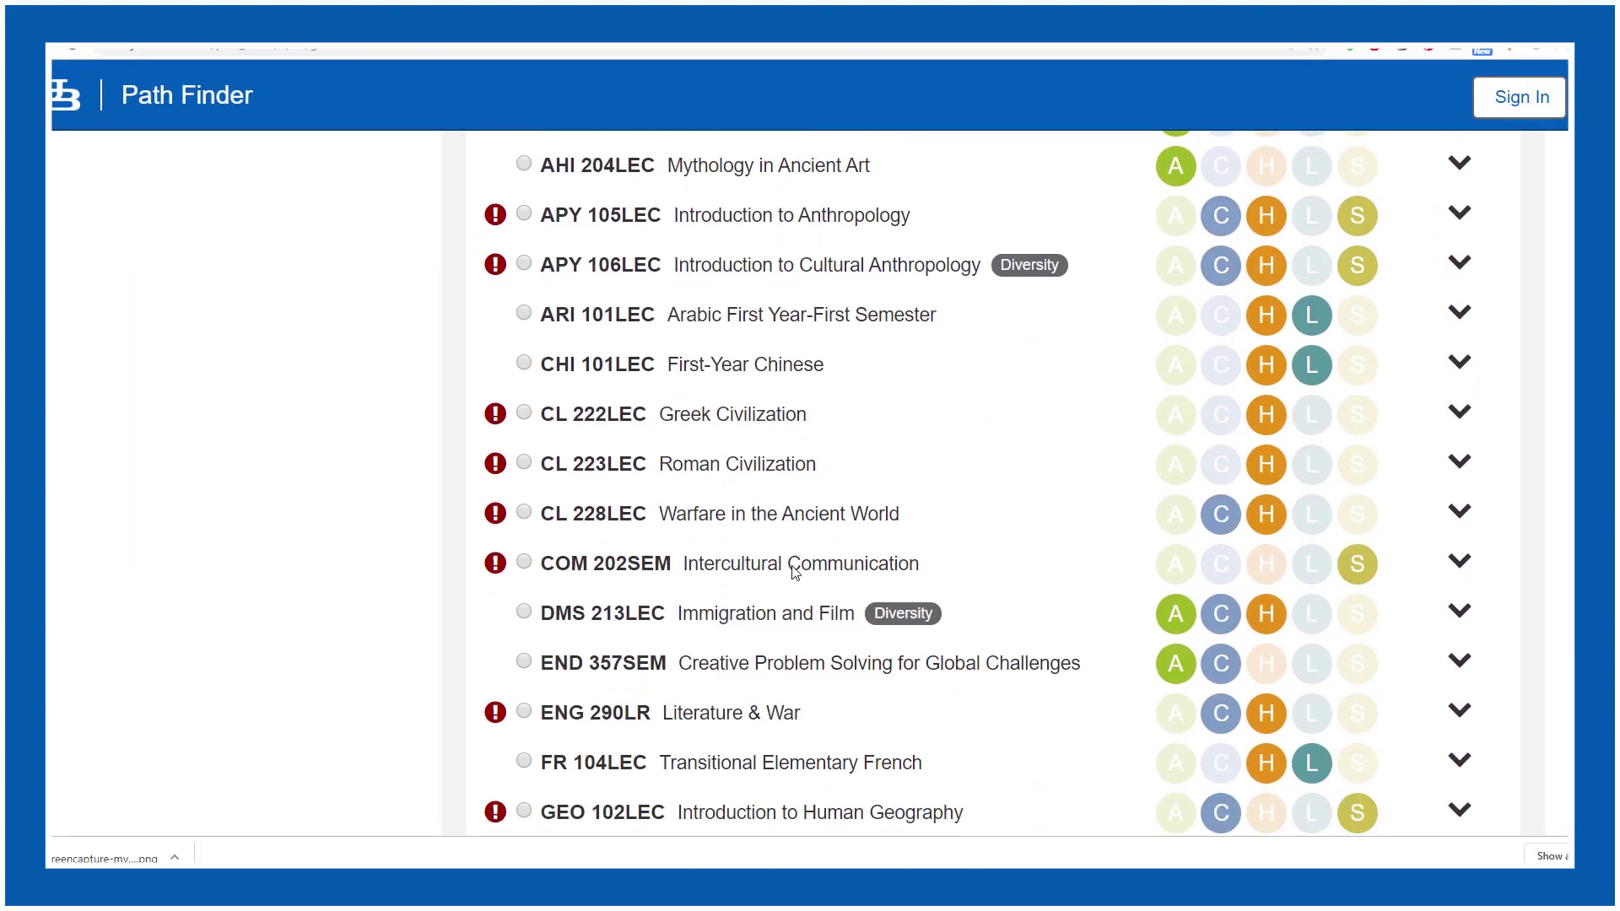
scroll(795, 573, down, 20)
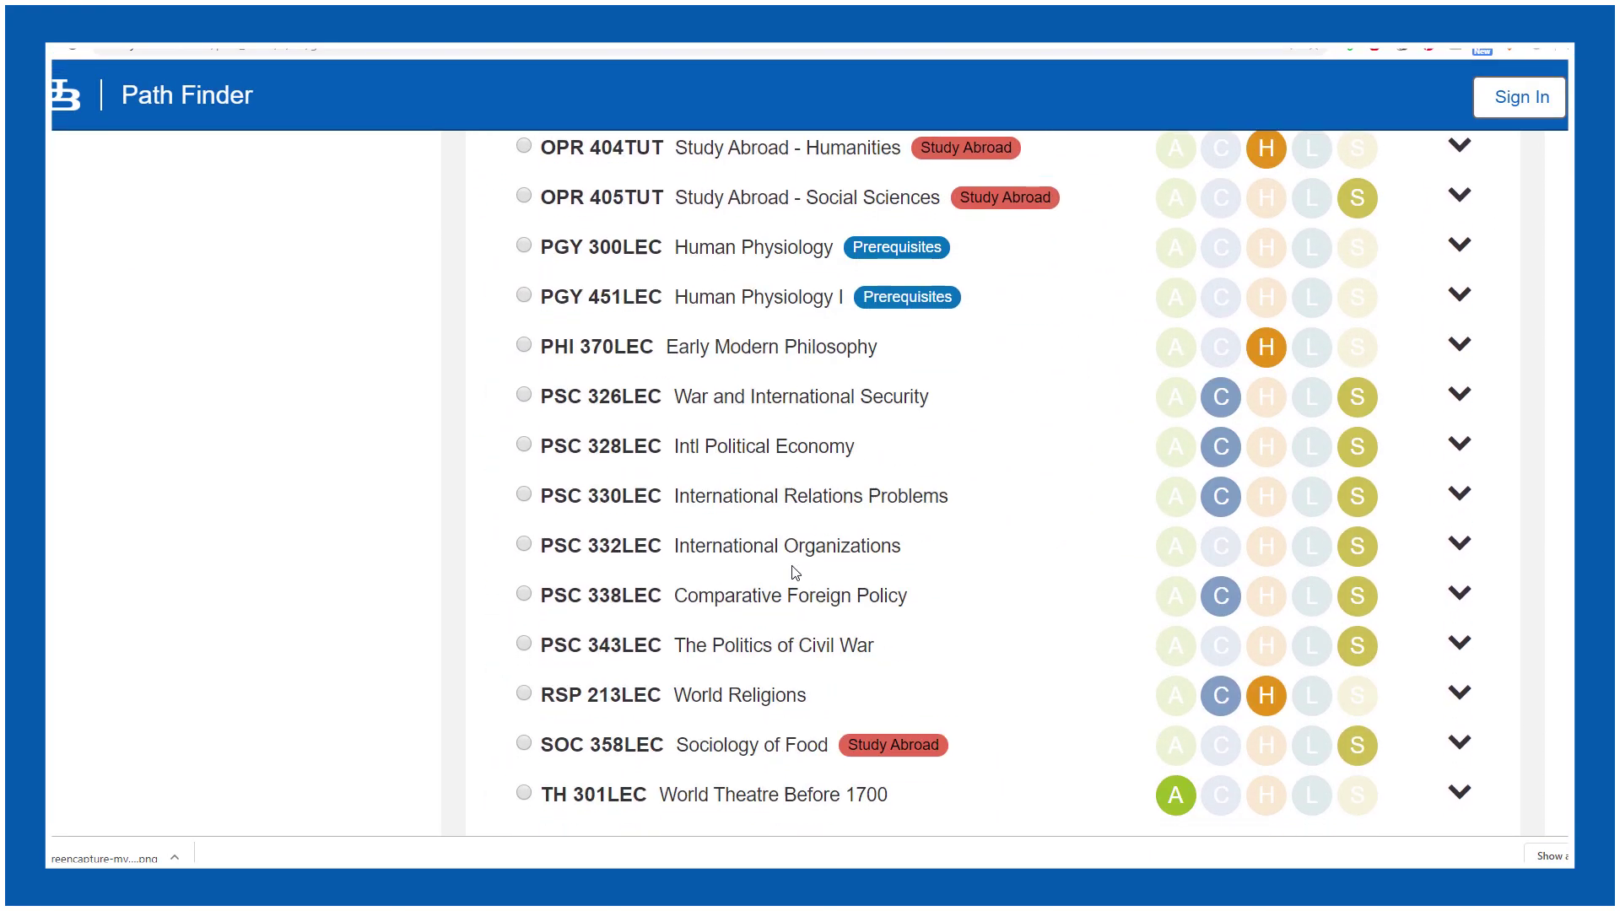
scroll(795, 572, down, 3)
click(1375, 622)
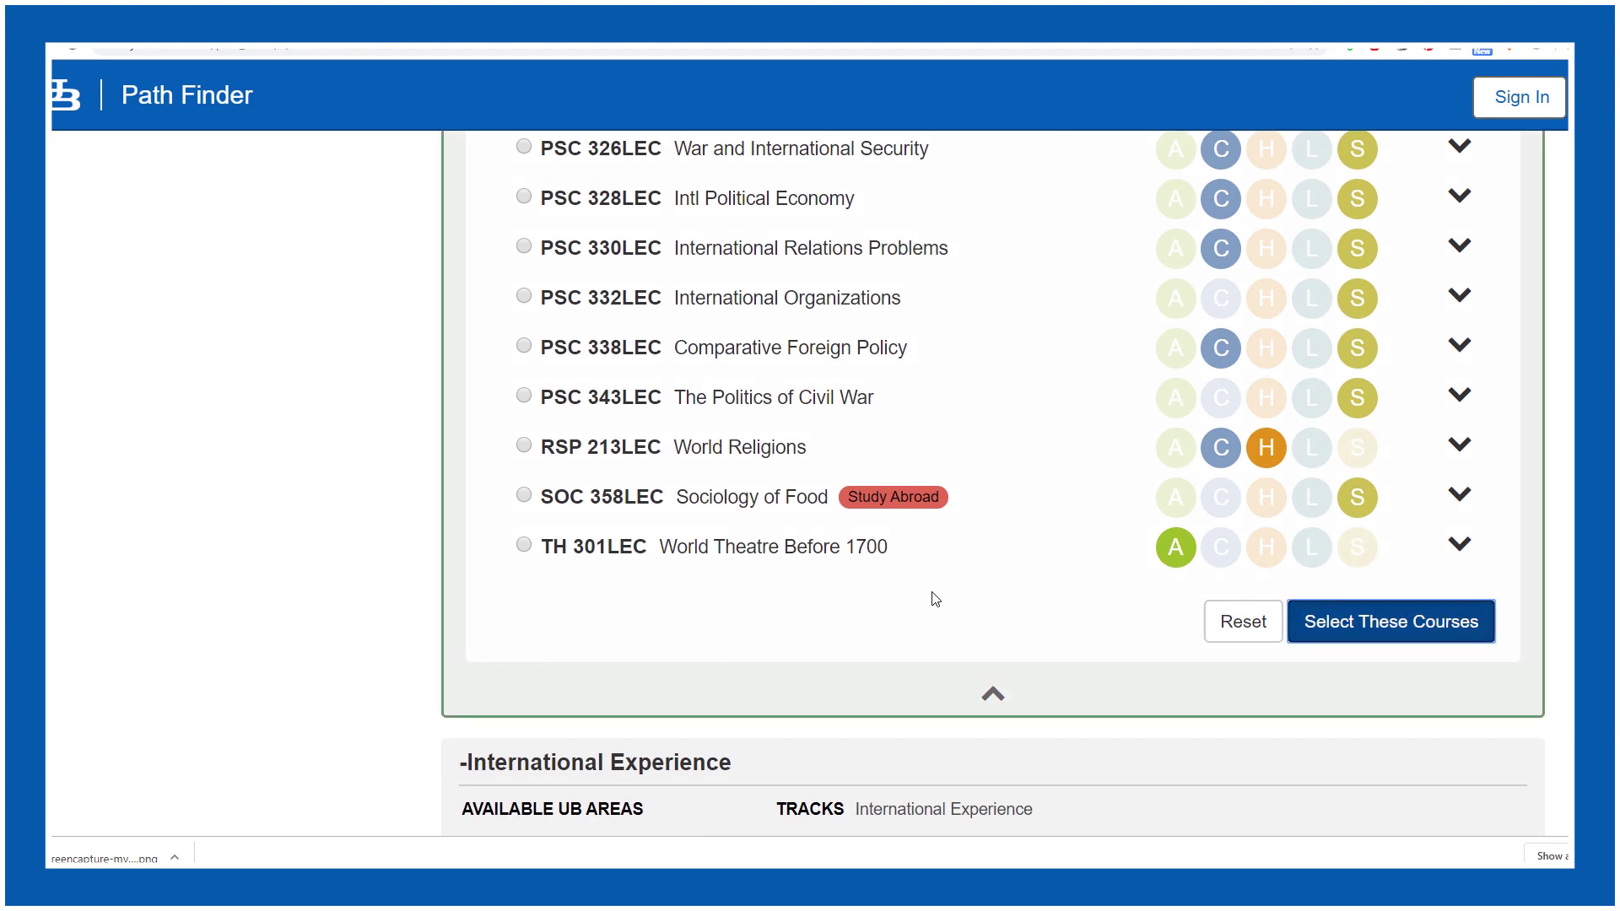
scroll(740, 595, down, 3)
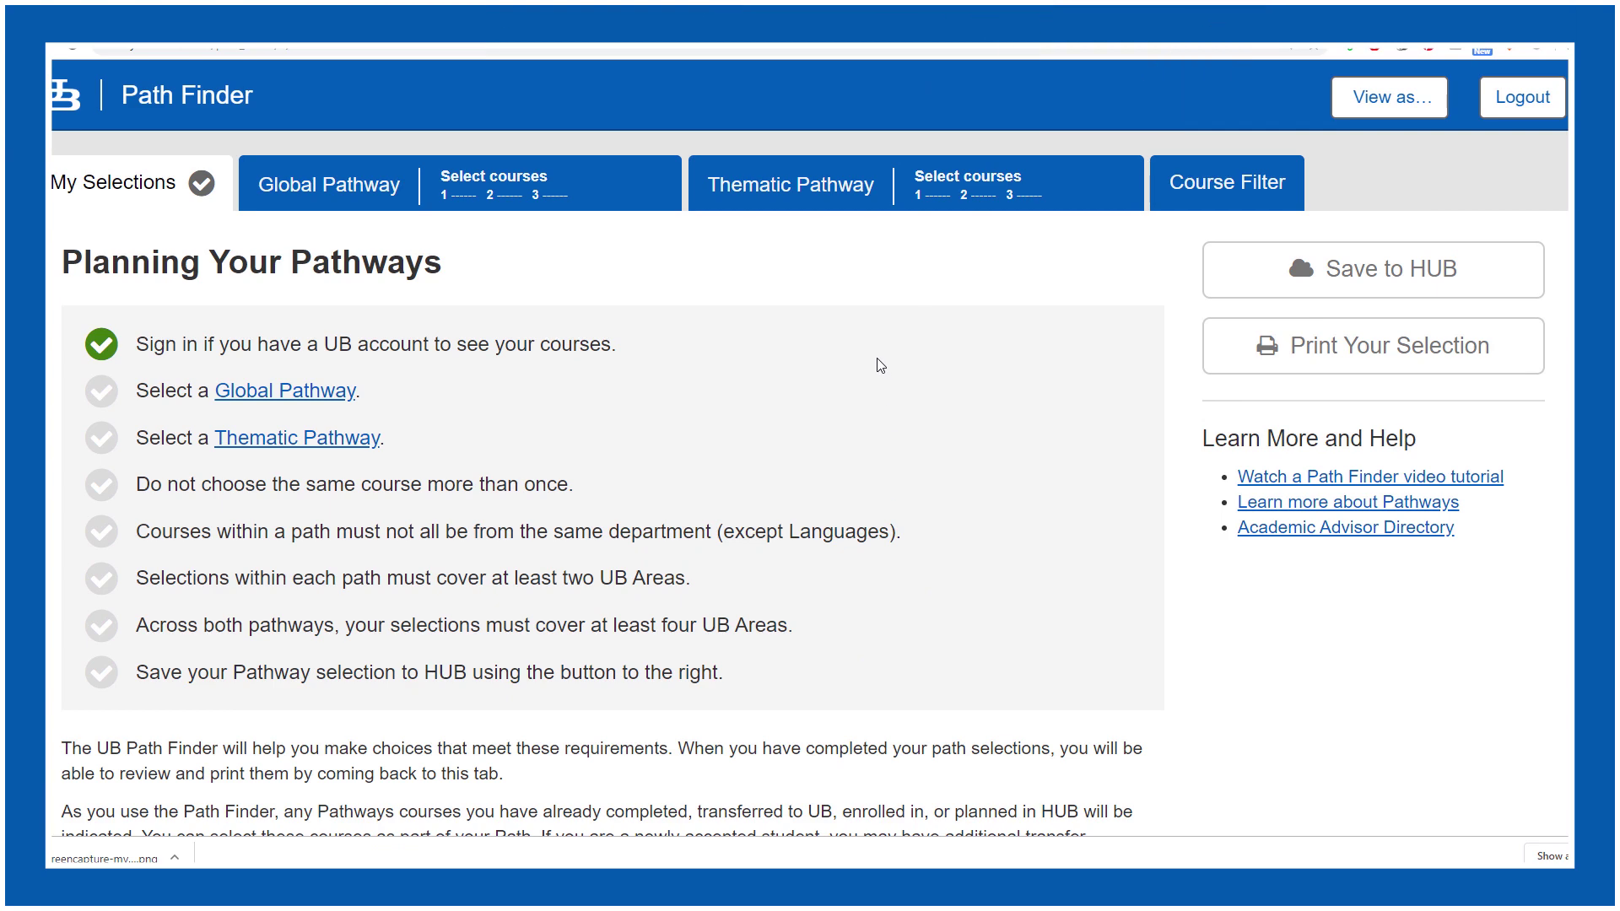
- Show the Communities, Populations and Spaces thematic courses and expand List 1's transfer courses
click(825, 186)
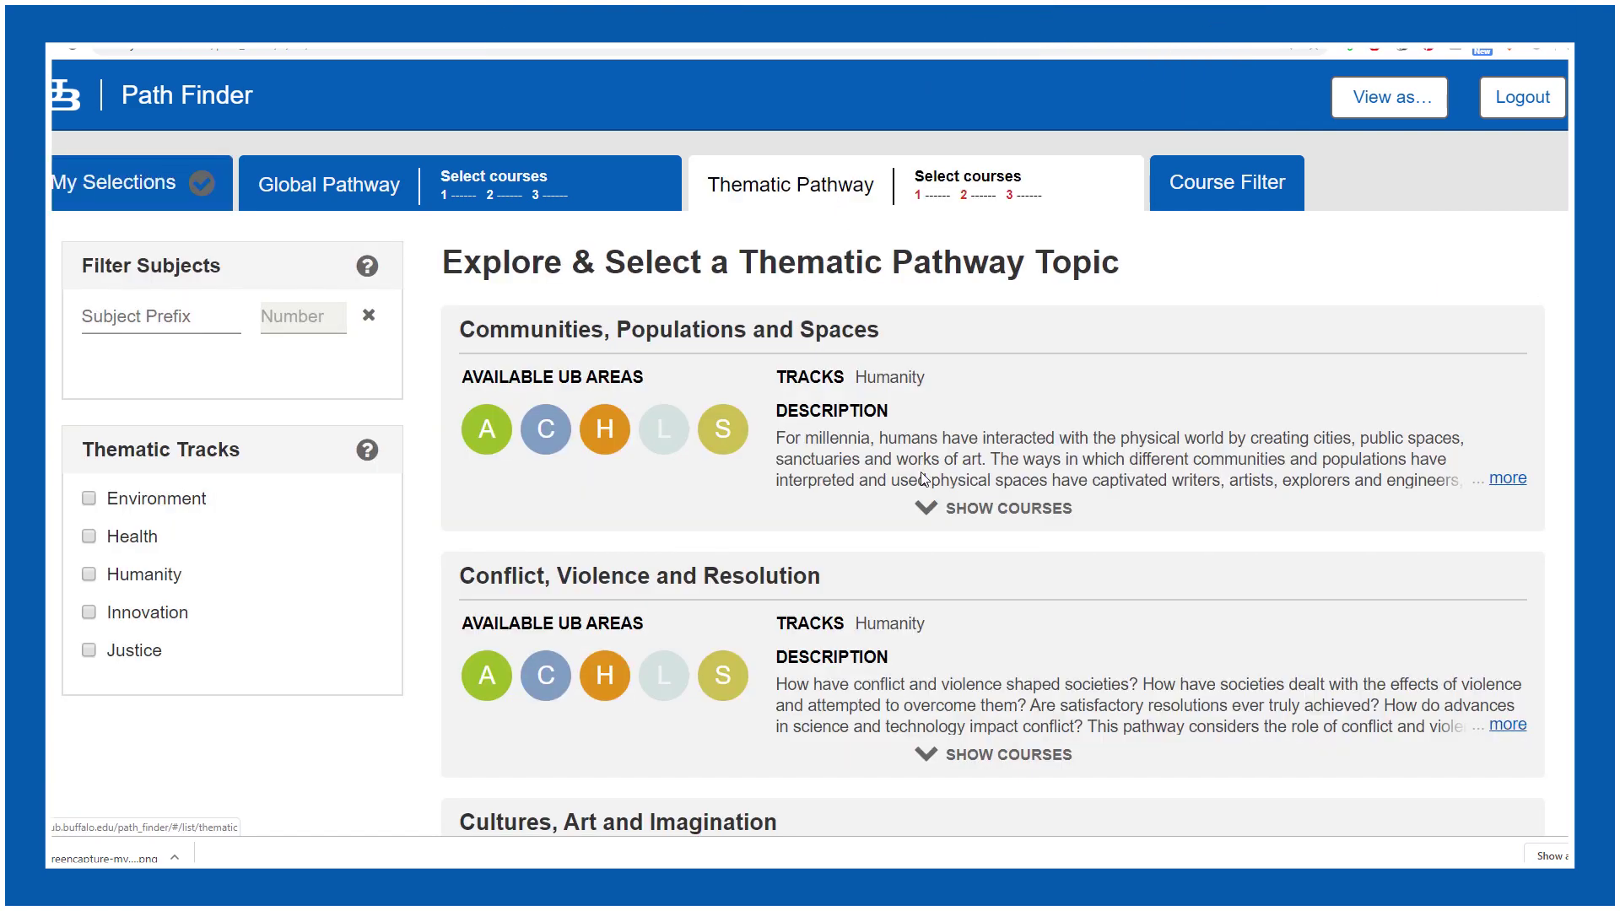
click(918, 513)
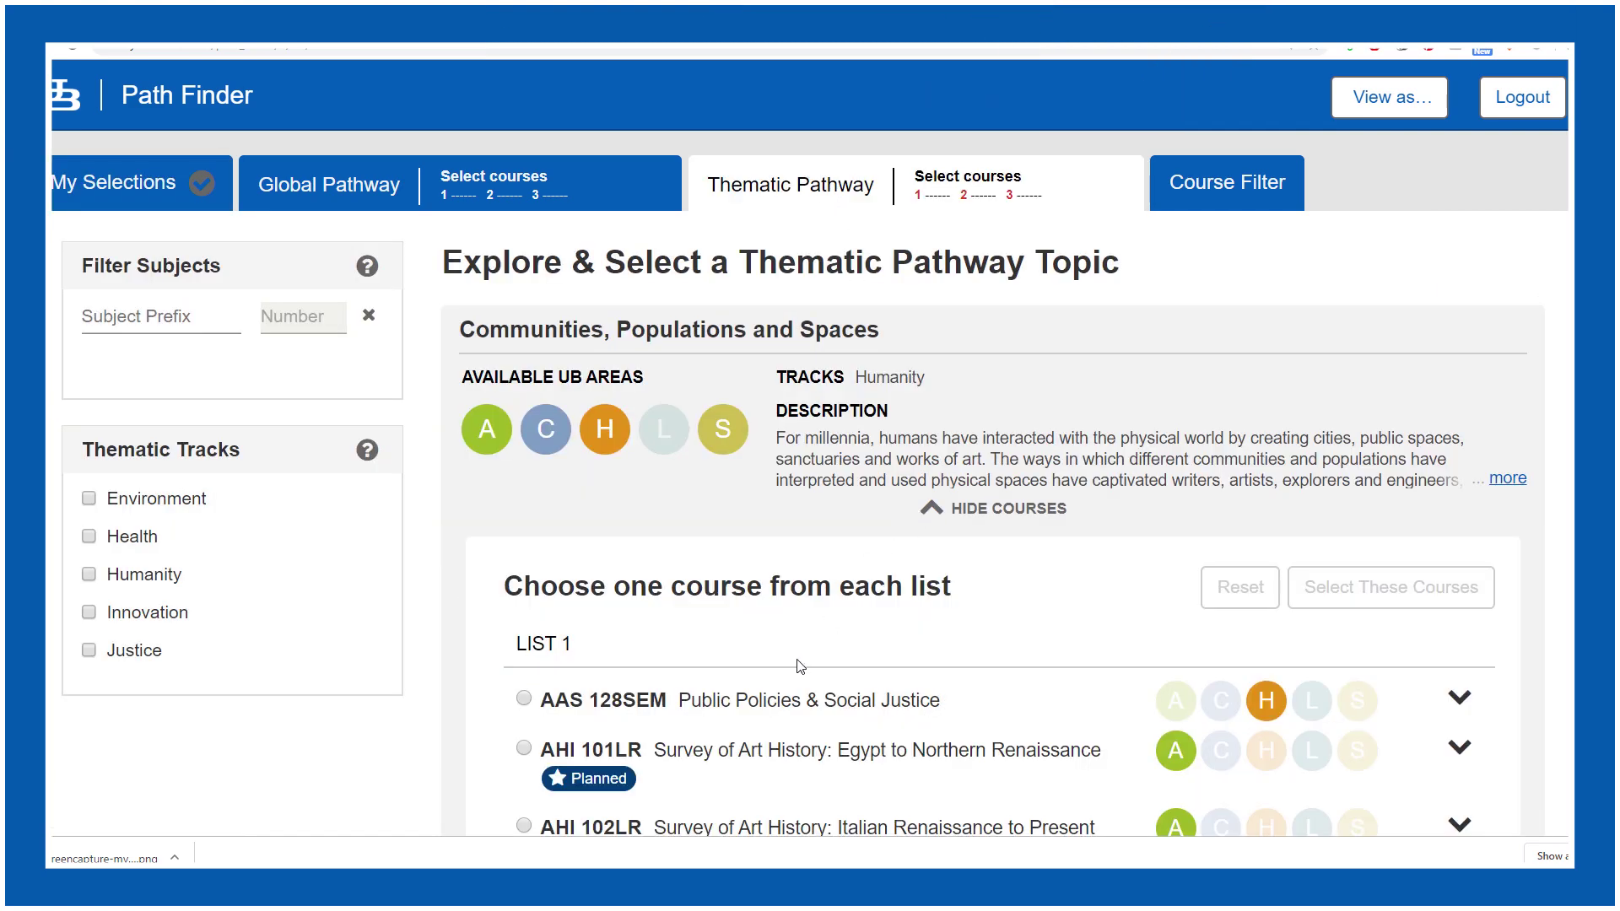
scroll(776, 659, down, 10)
click(526, 550)
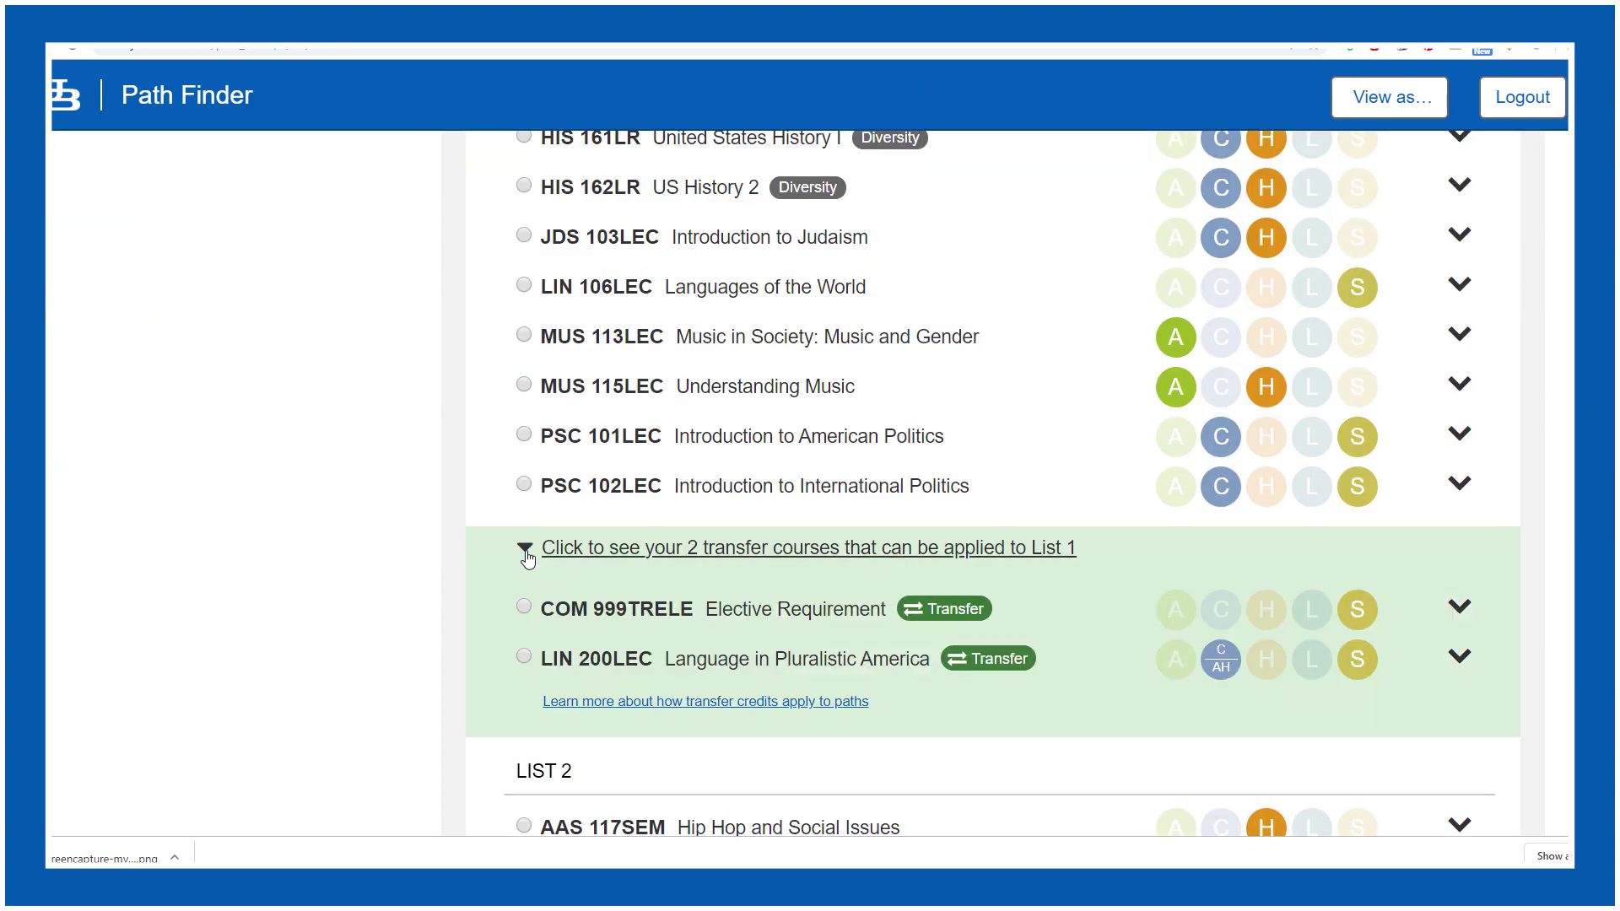
- Choose LIN 200LEC as the List 2 course
scroll(441, 578, down, 2)
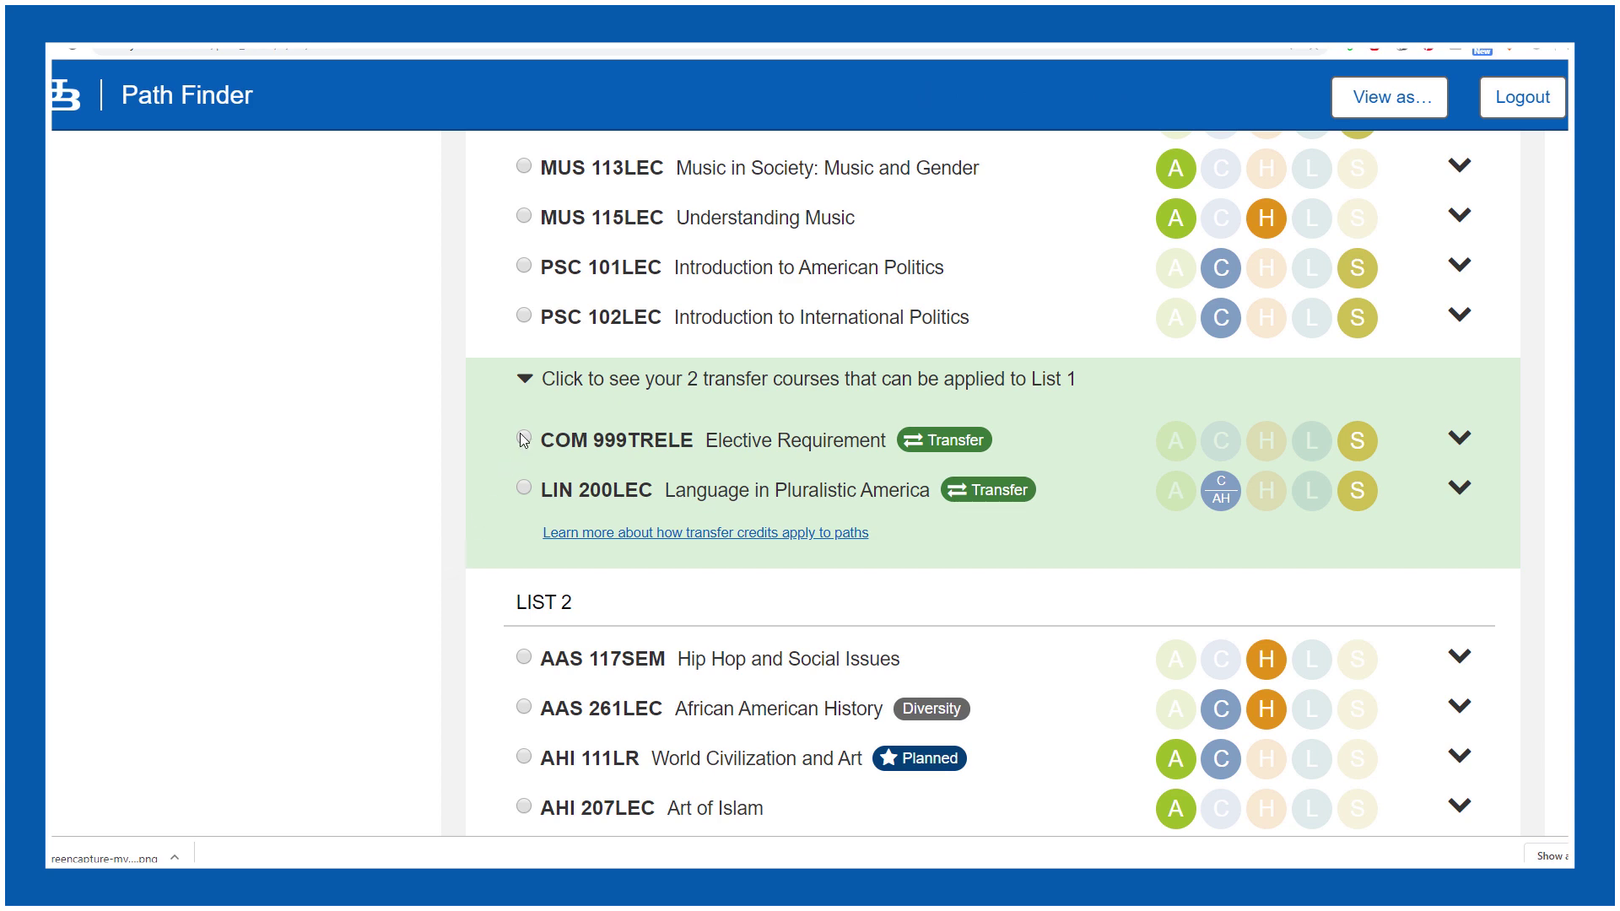
scroll(405, 604, down, 10)
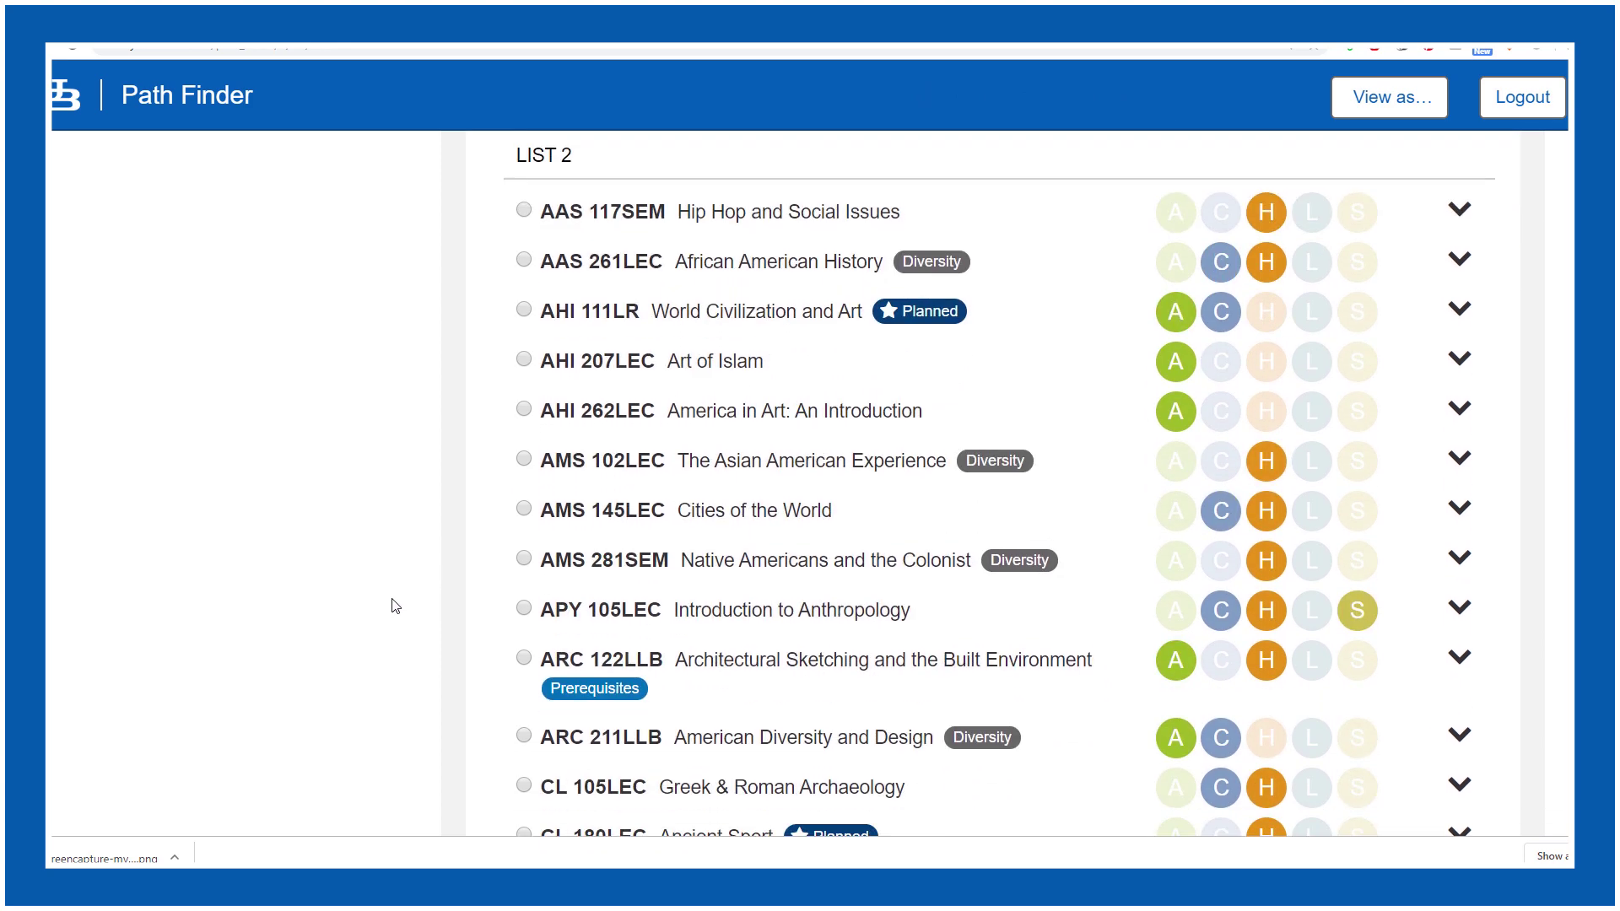
scroll(395, 605, down, 9)
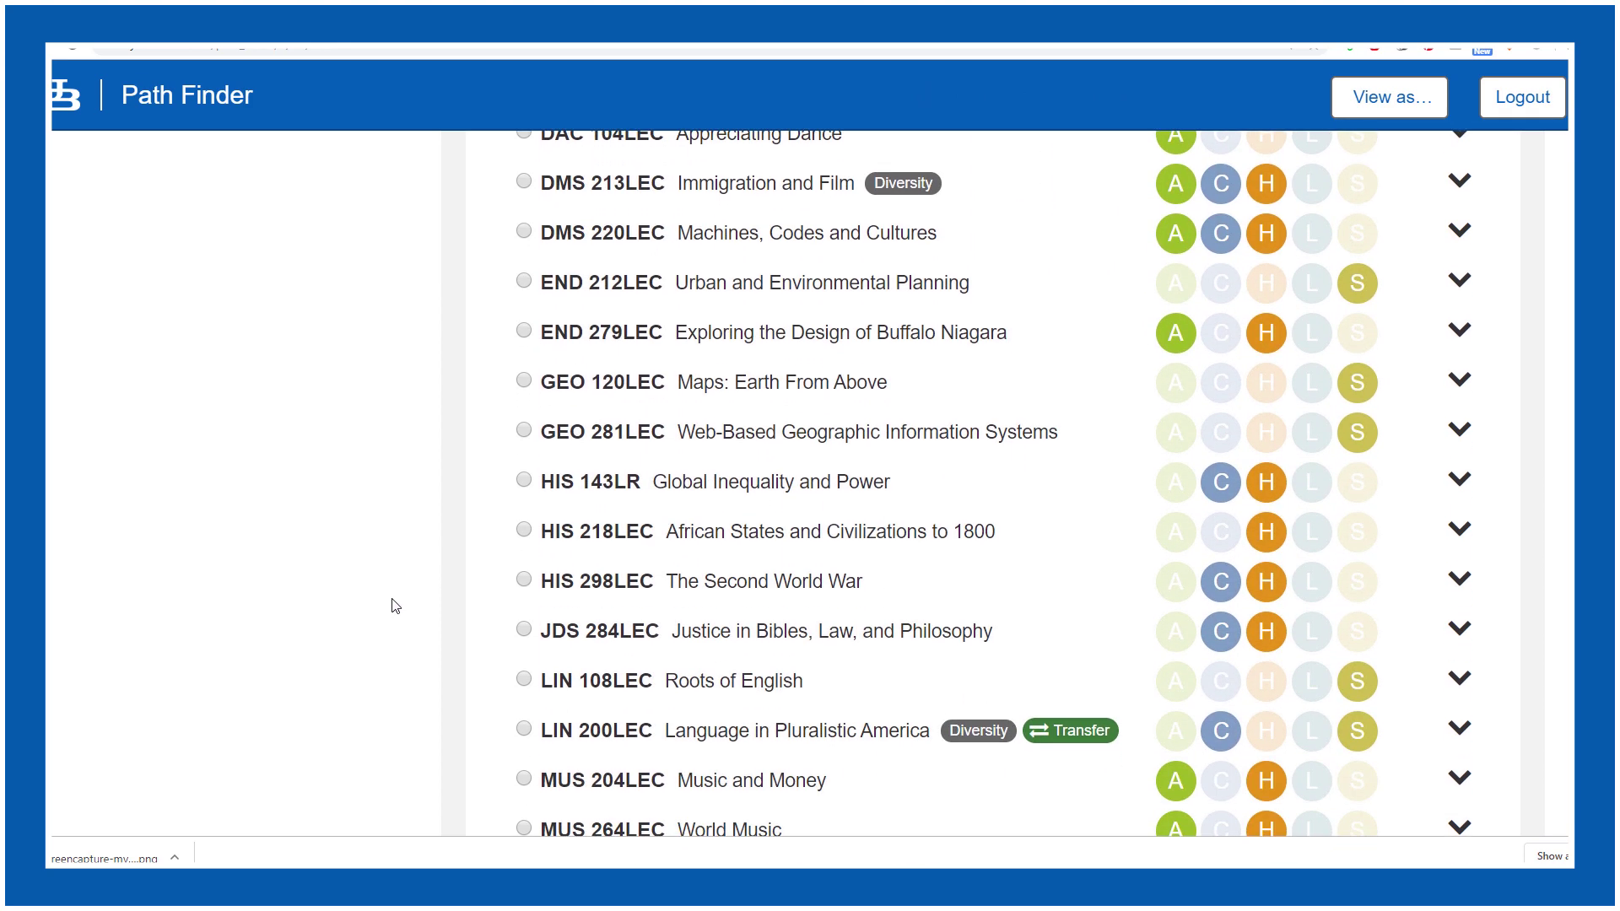
scroll(395, 606, down, 2)
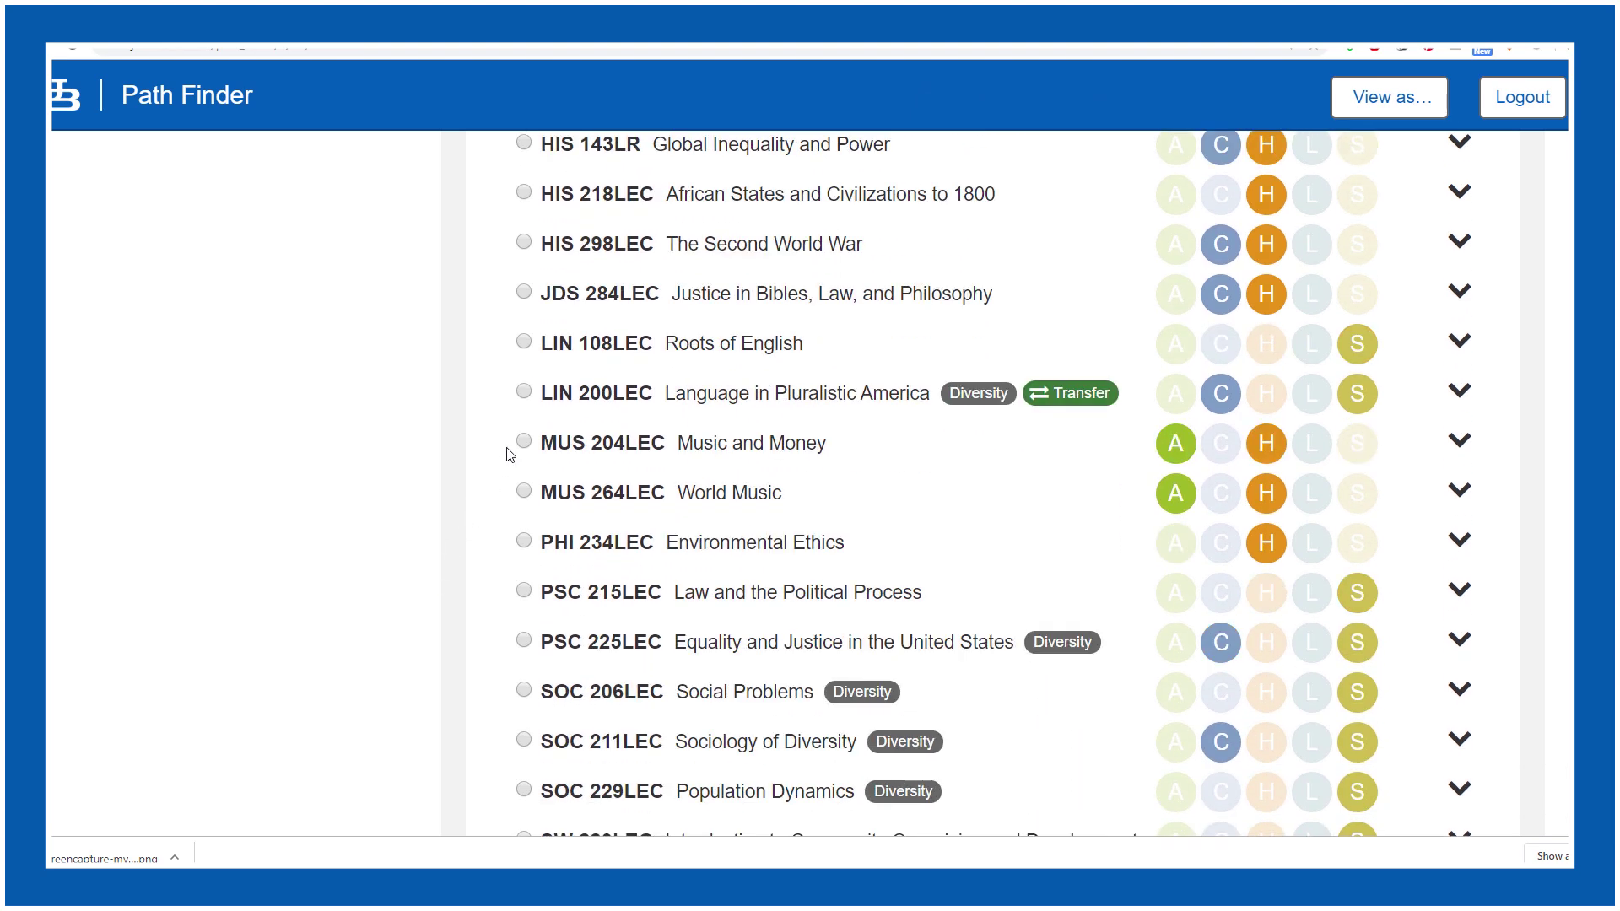
click(524, 392)
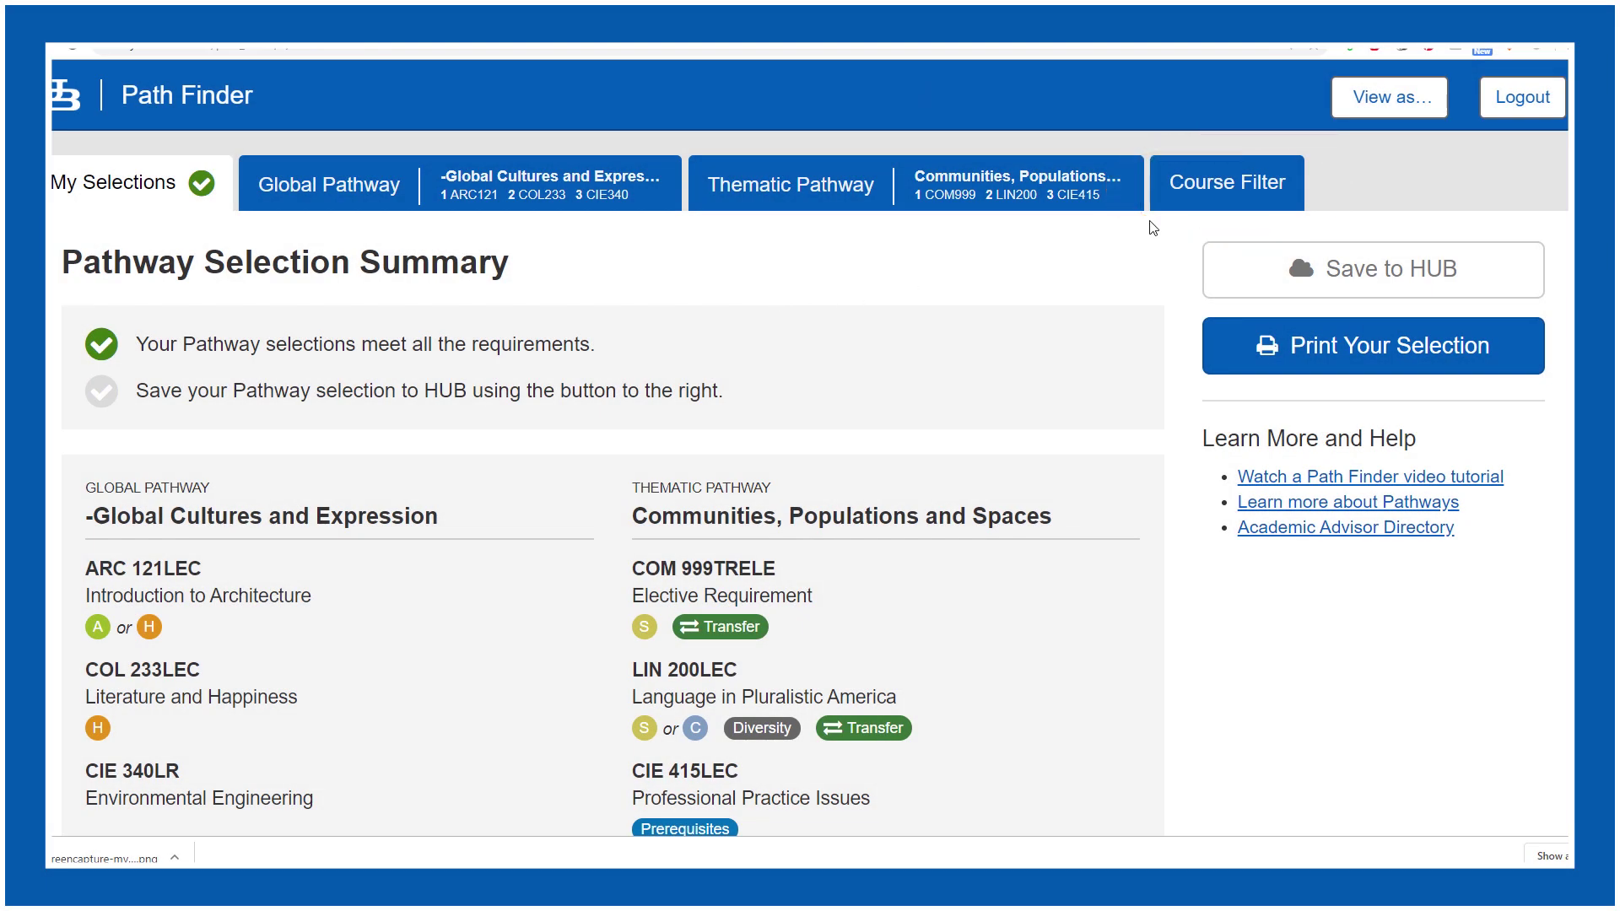
- Filter the Course Filter list to AHI 111LR: World Civilization and Art
click(1215, 192)
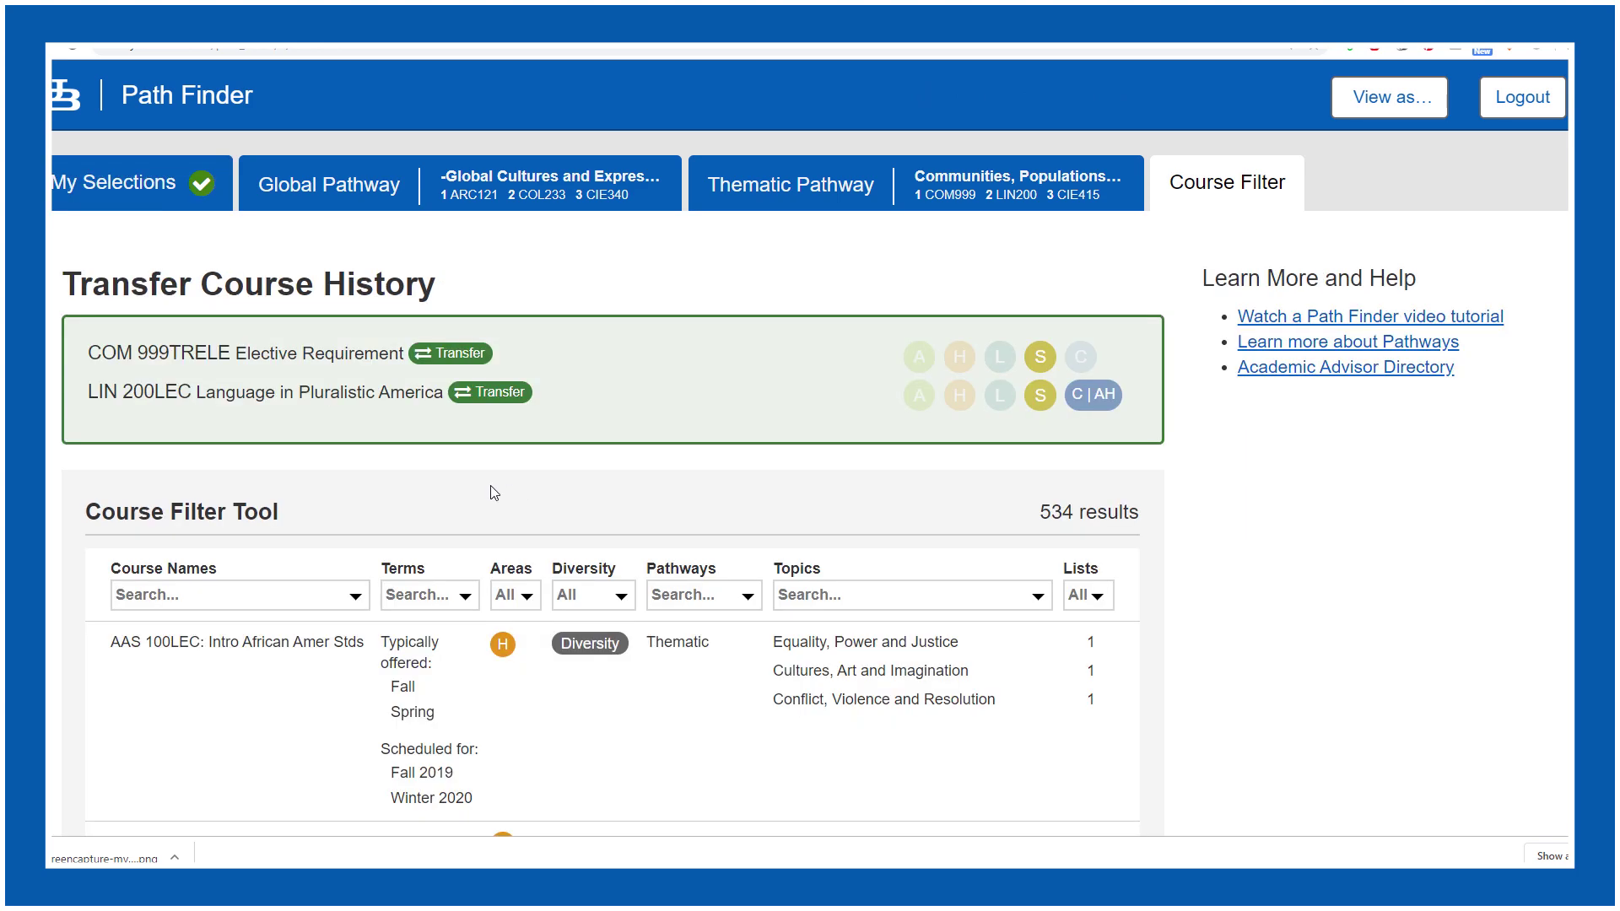
click(358, 597)
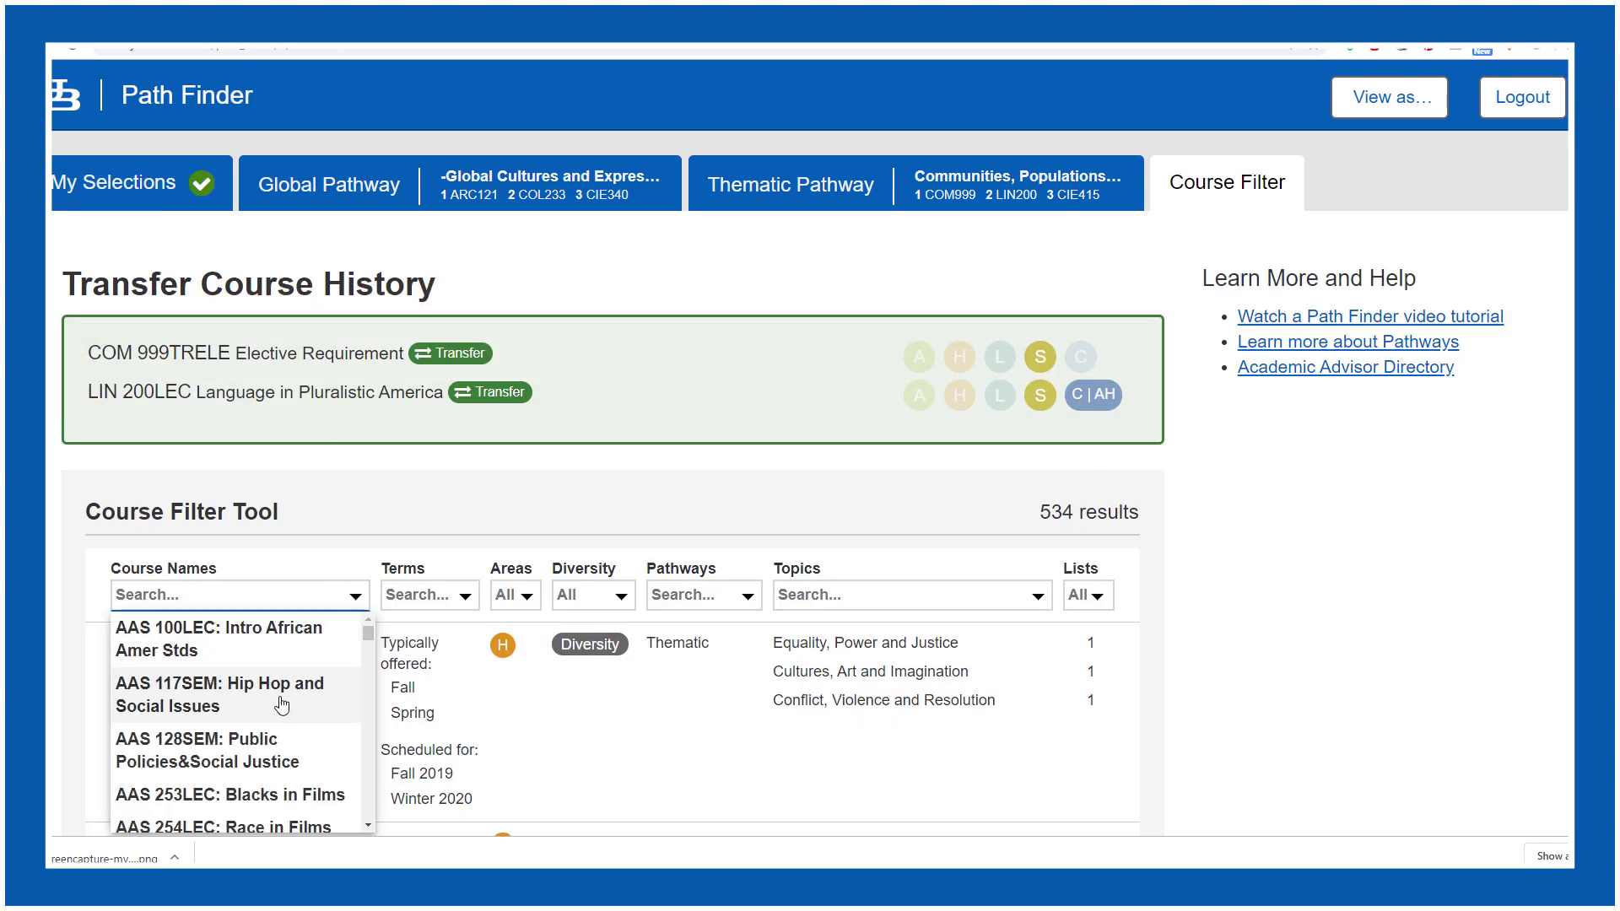
scroll(261, 709, down, 7)
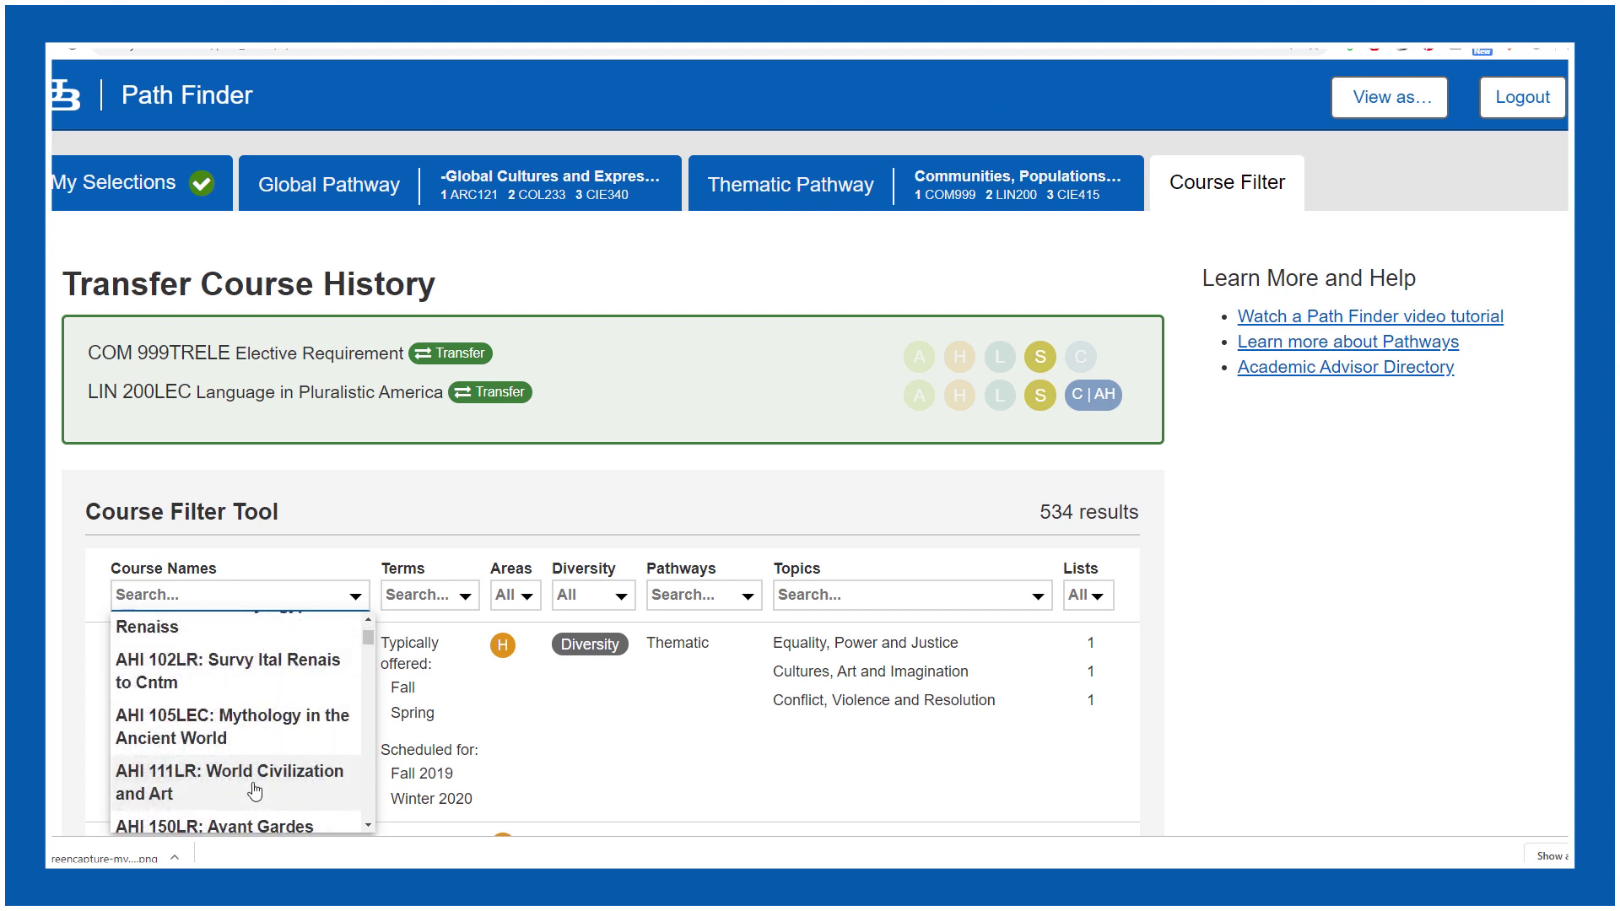
click(331, 771)
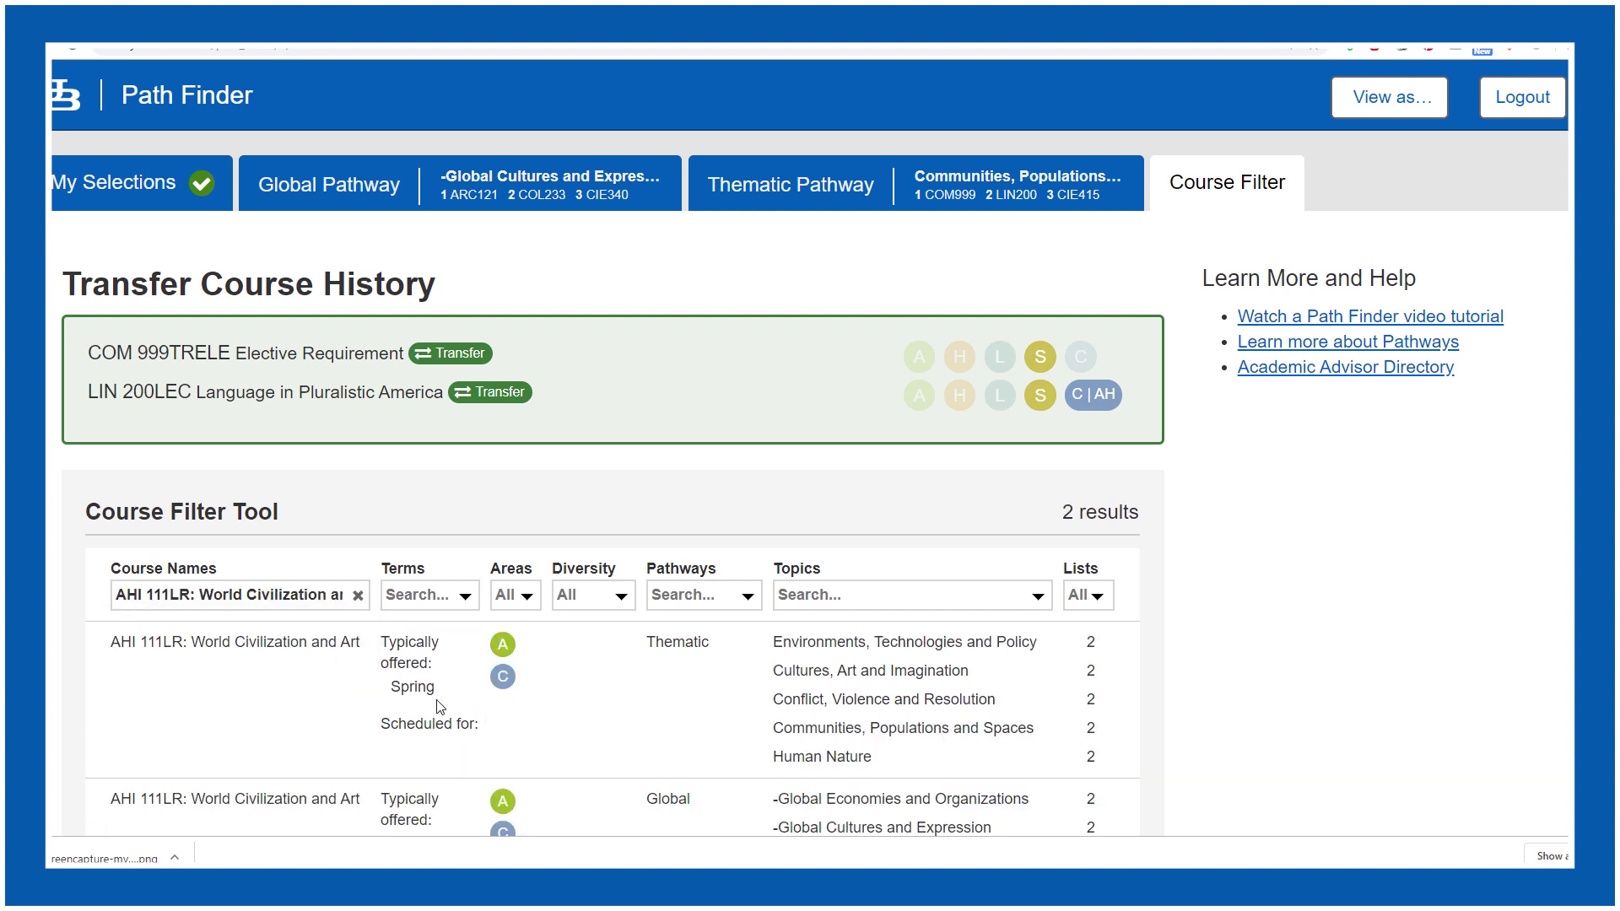
scroll(289, 711, down, 2)
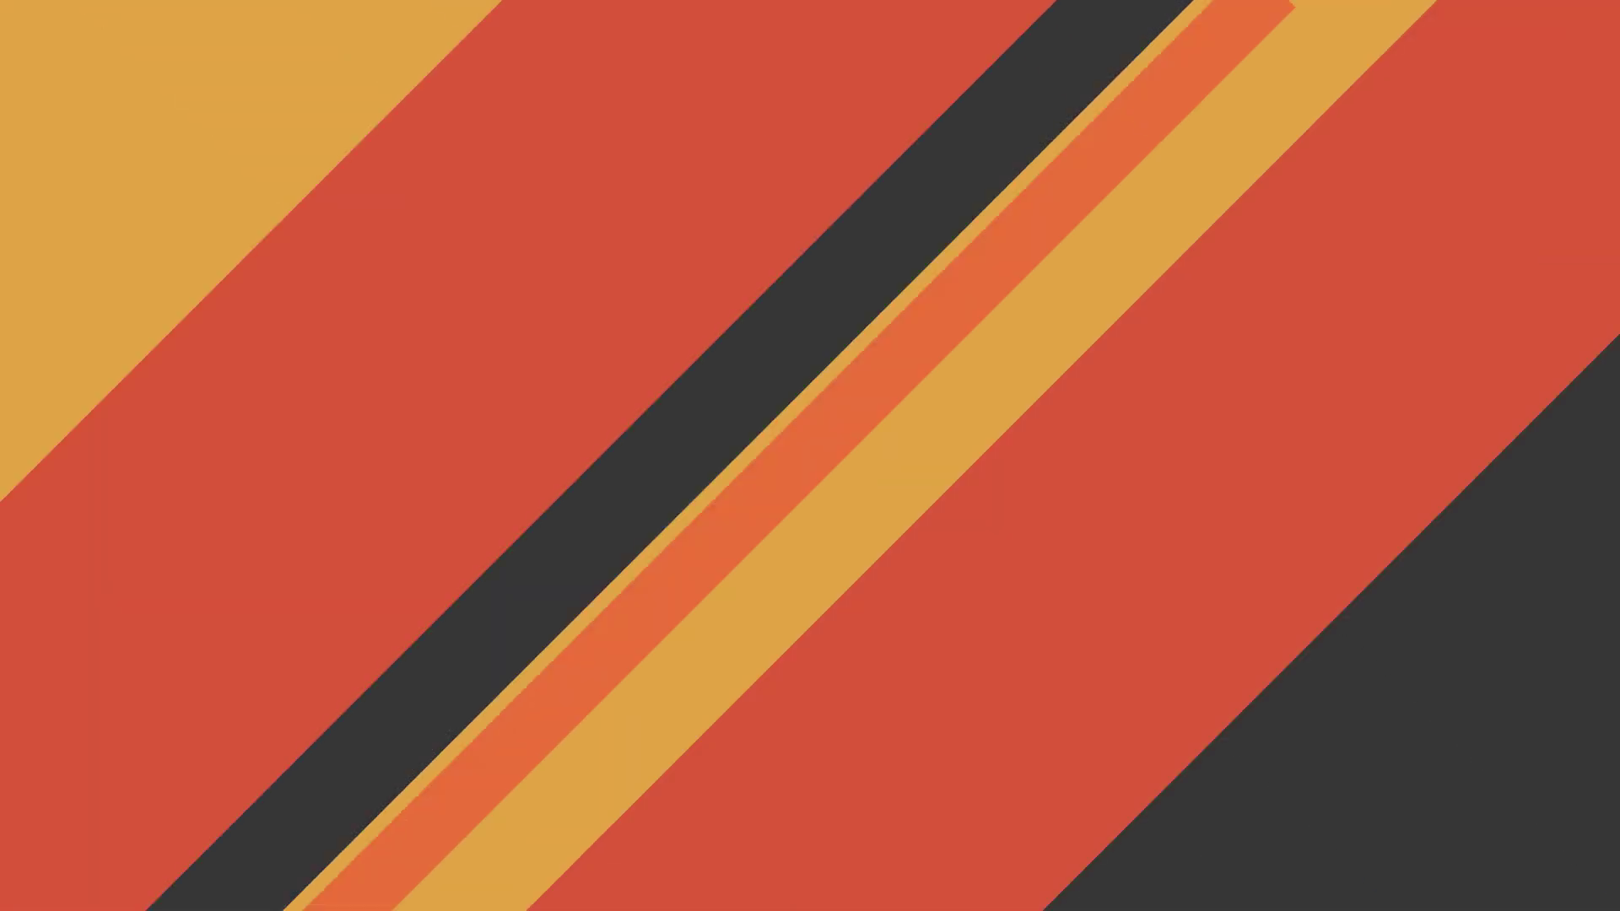
- Google 'ub engineering pathways' and open the Thematic and Global Pathways result
text(gineering pathways)
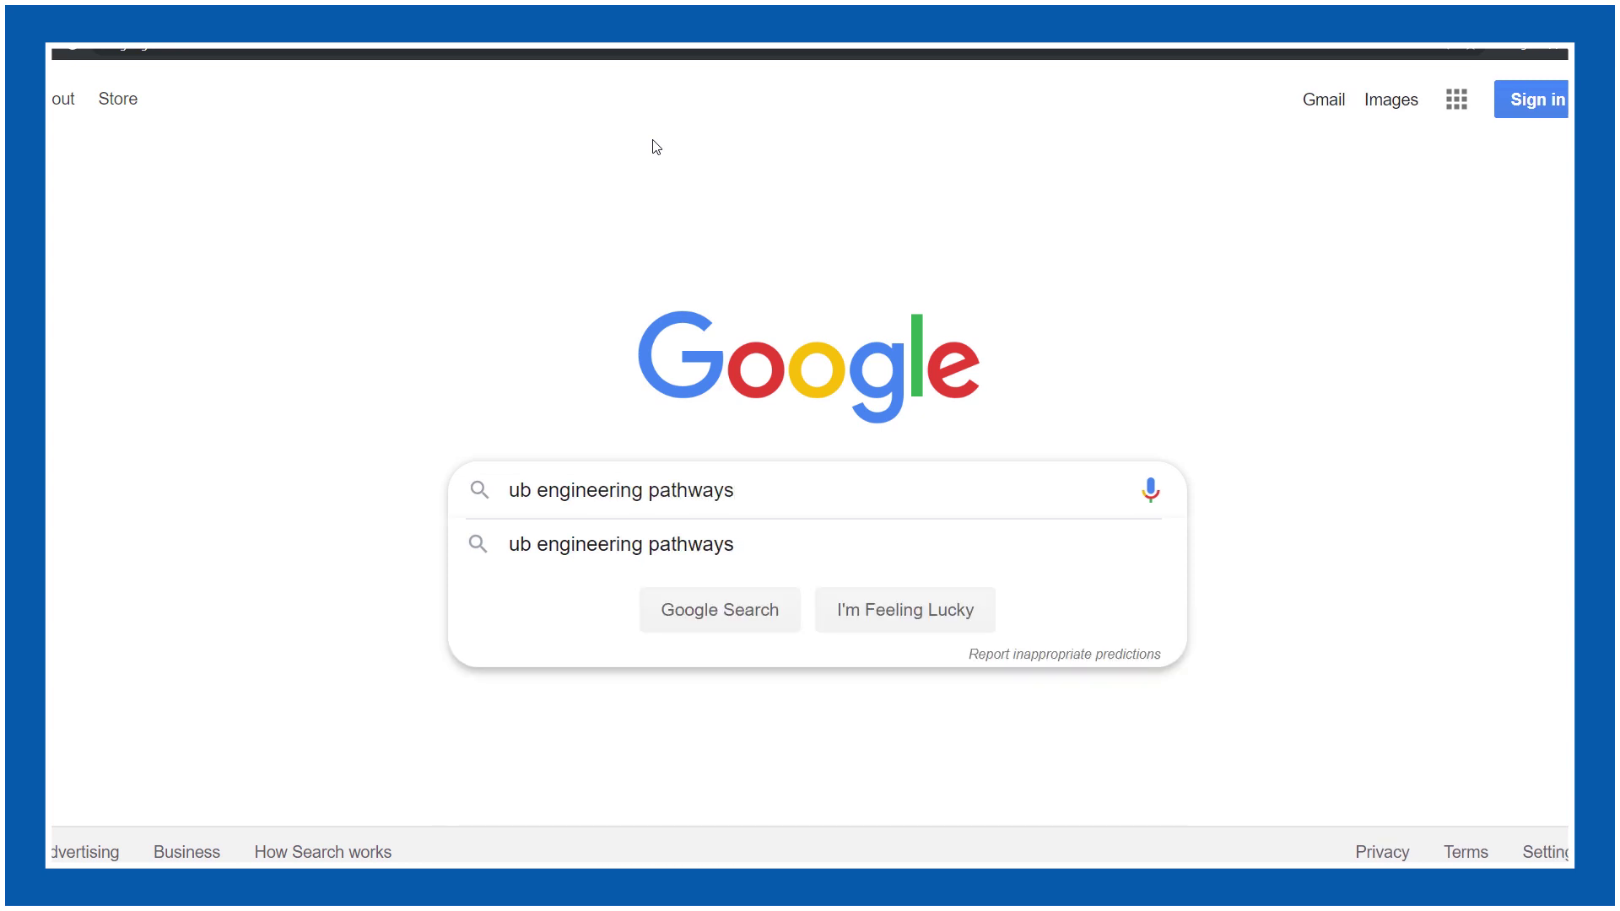
key(Return)
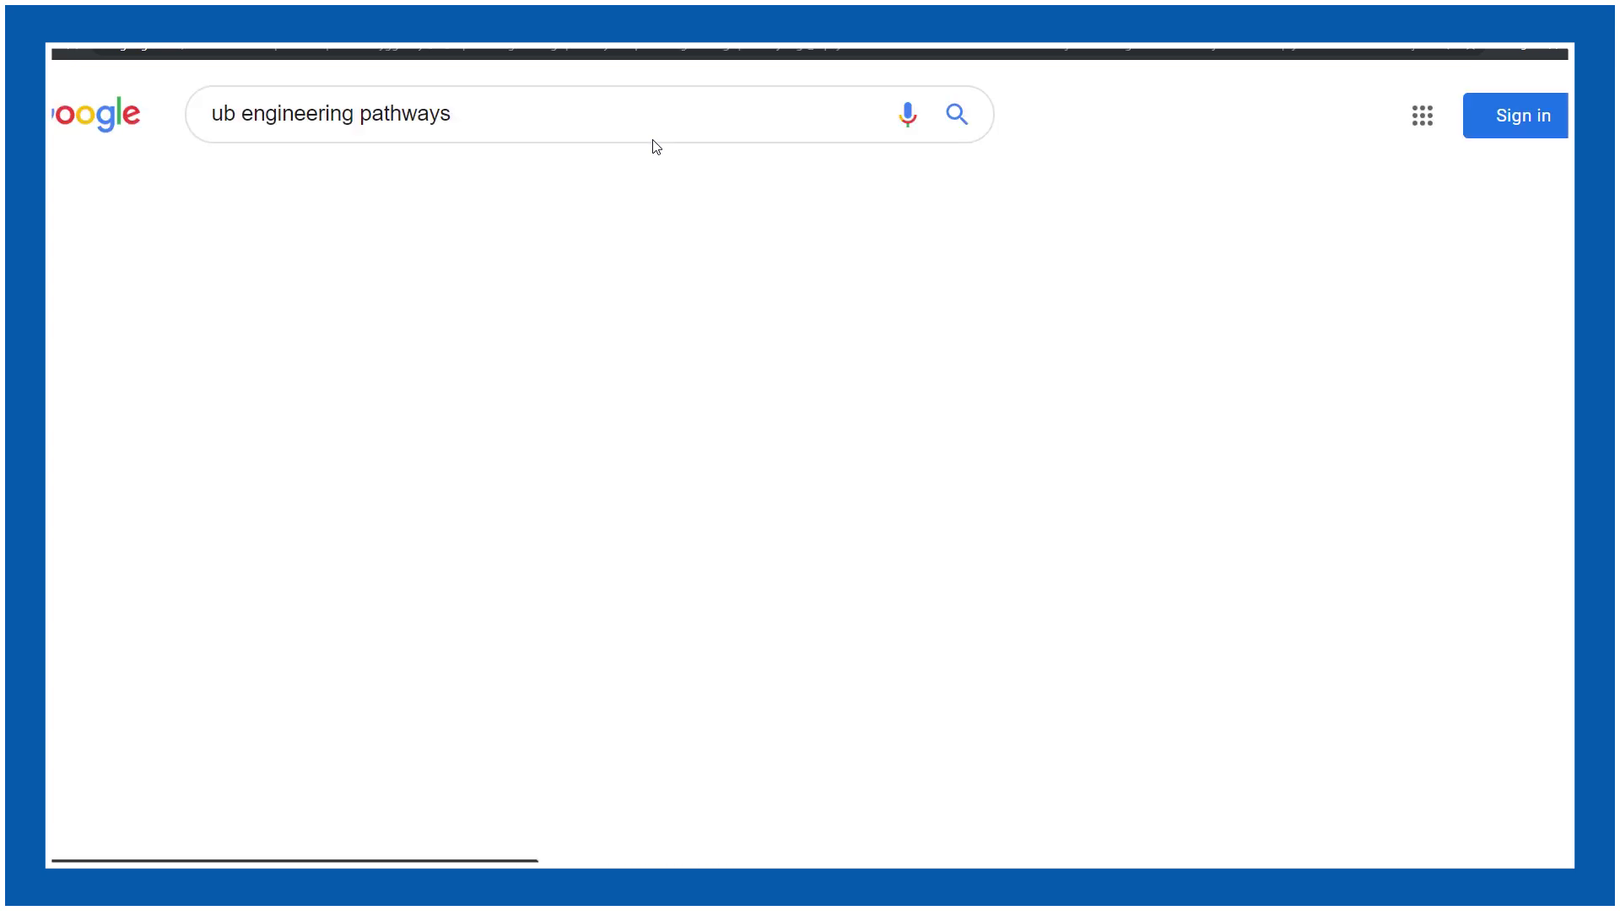
click(626, 294)
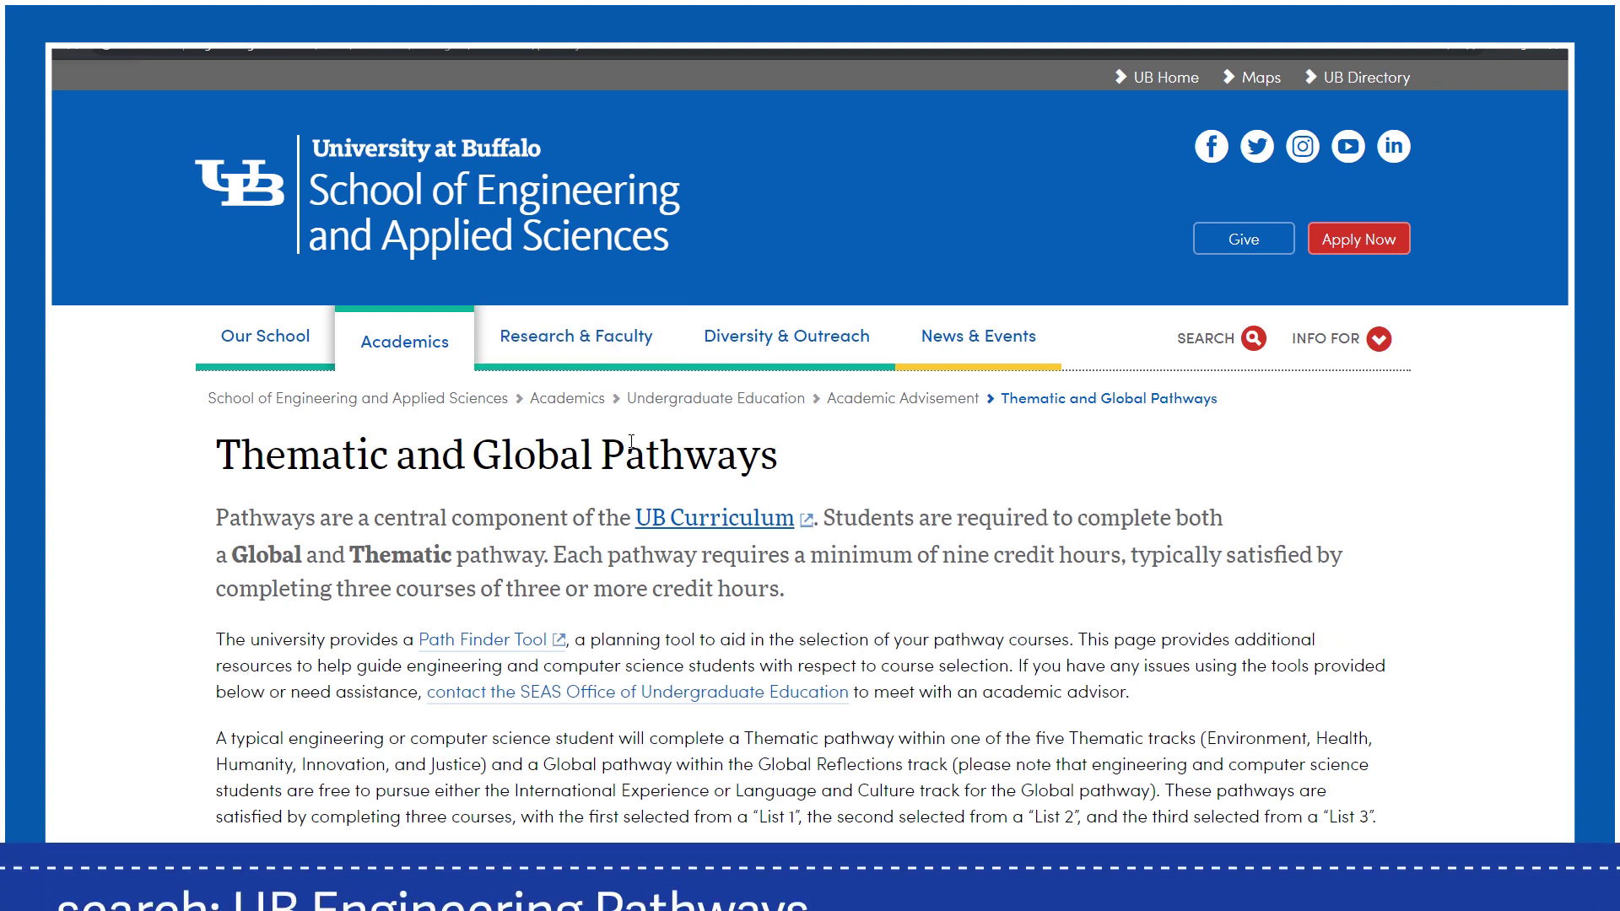
- Expand 'UB Areas and Diversity Learning by Major' and set its Major filter to Computer Engineering
scroll(632, 441, down, 5)
scroll(631, 441, down, 8)
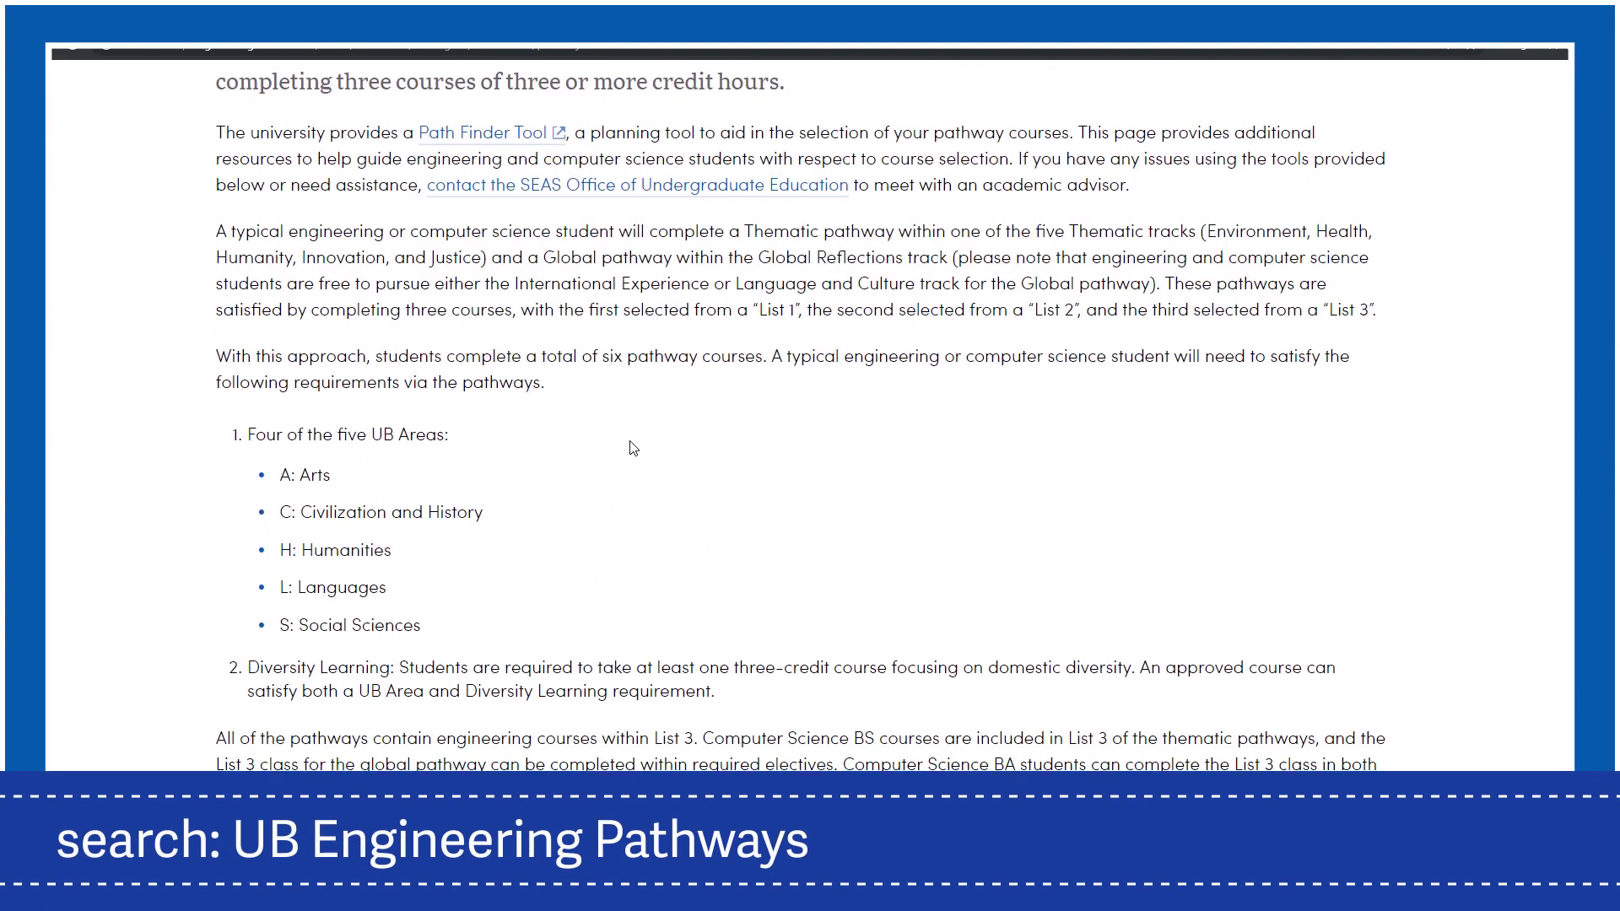
scroll(631, 448, down, 3)
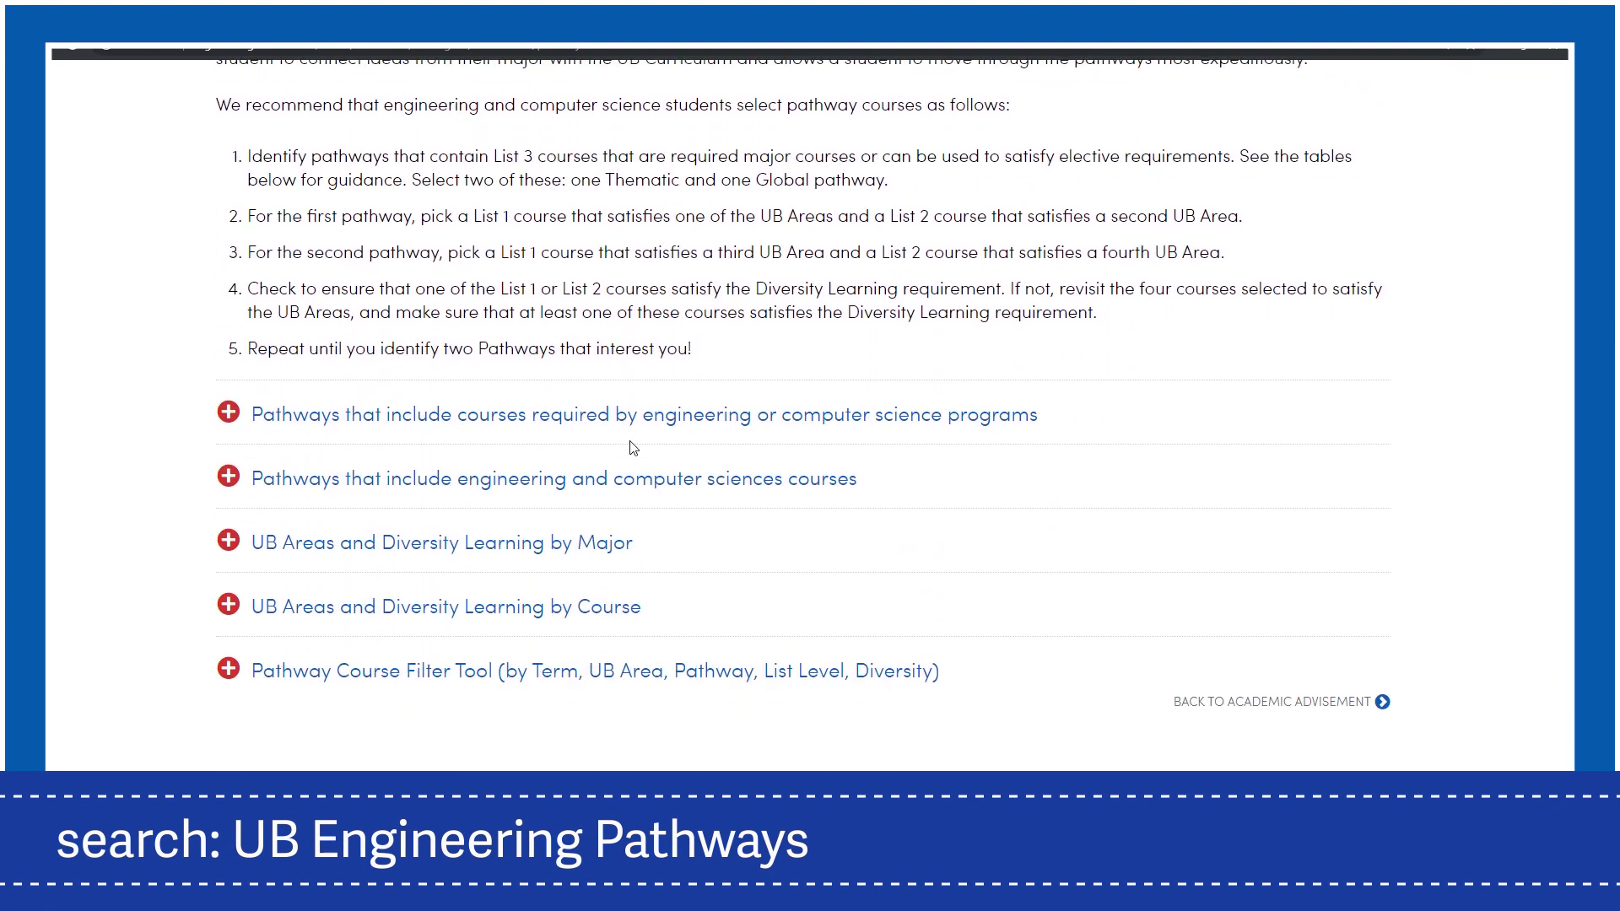
click(237, 463)
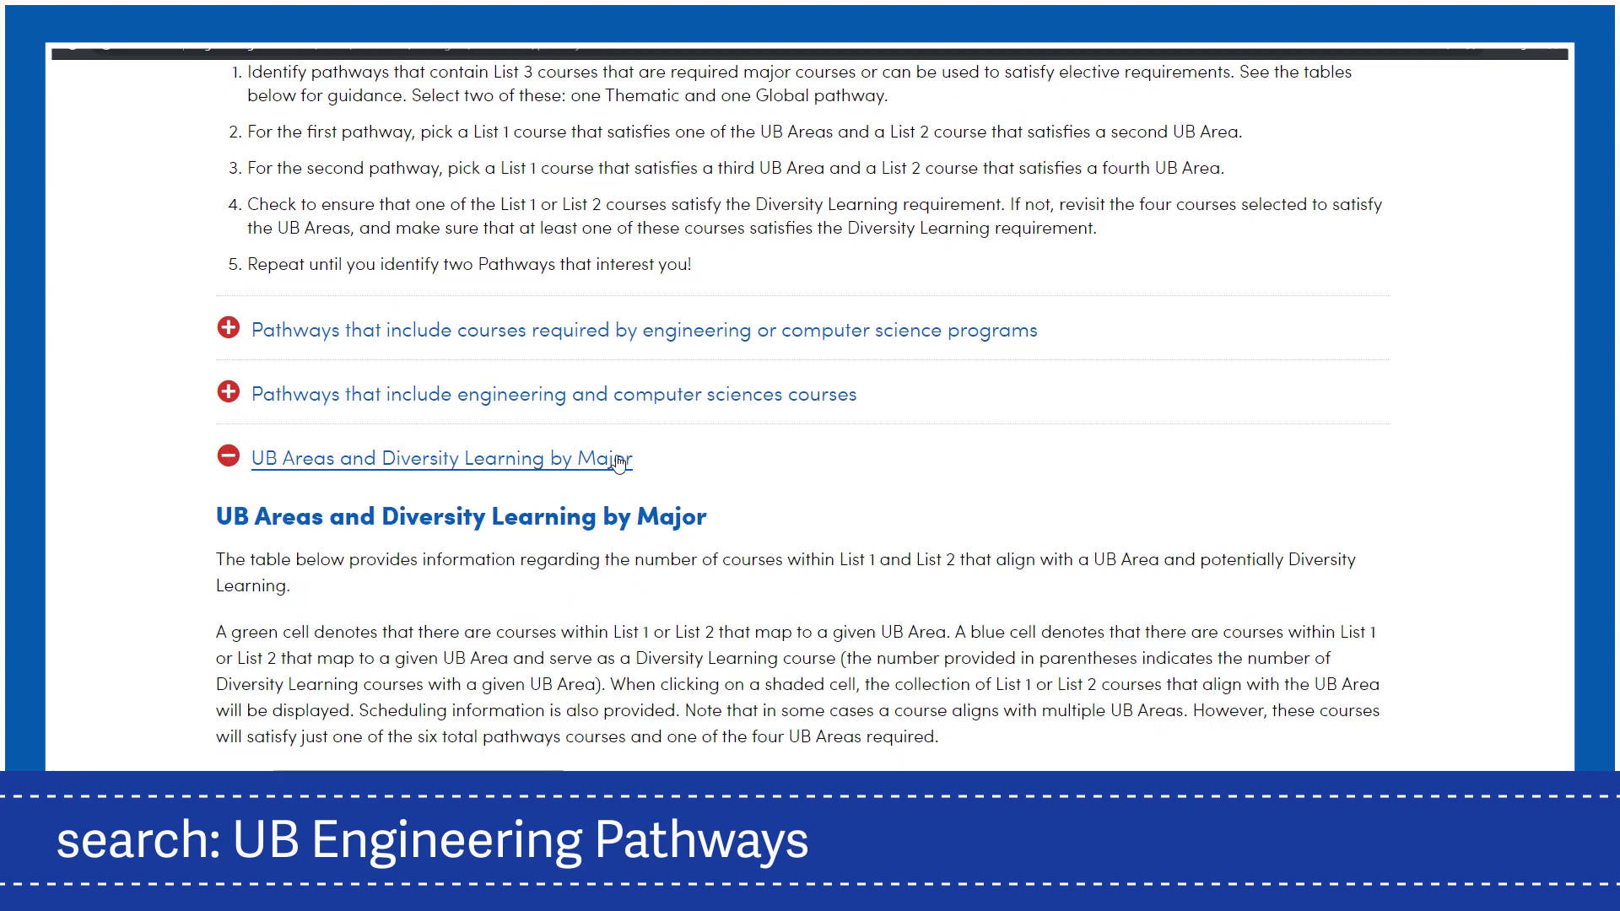
scroll(622, 463, down, 5)
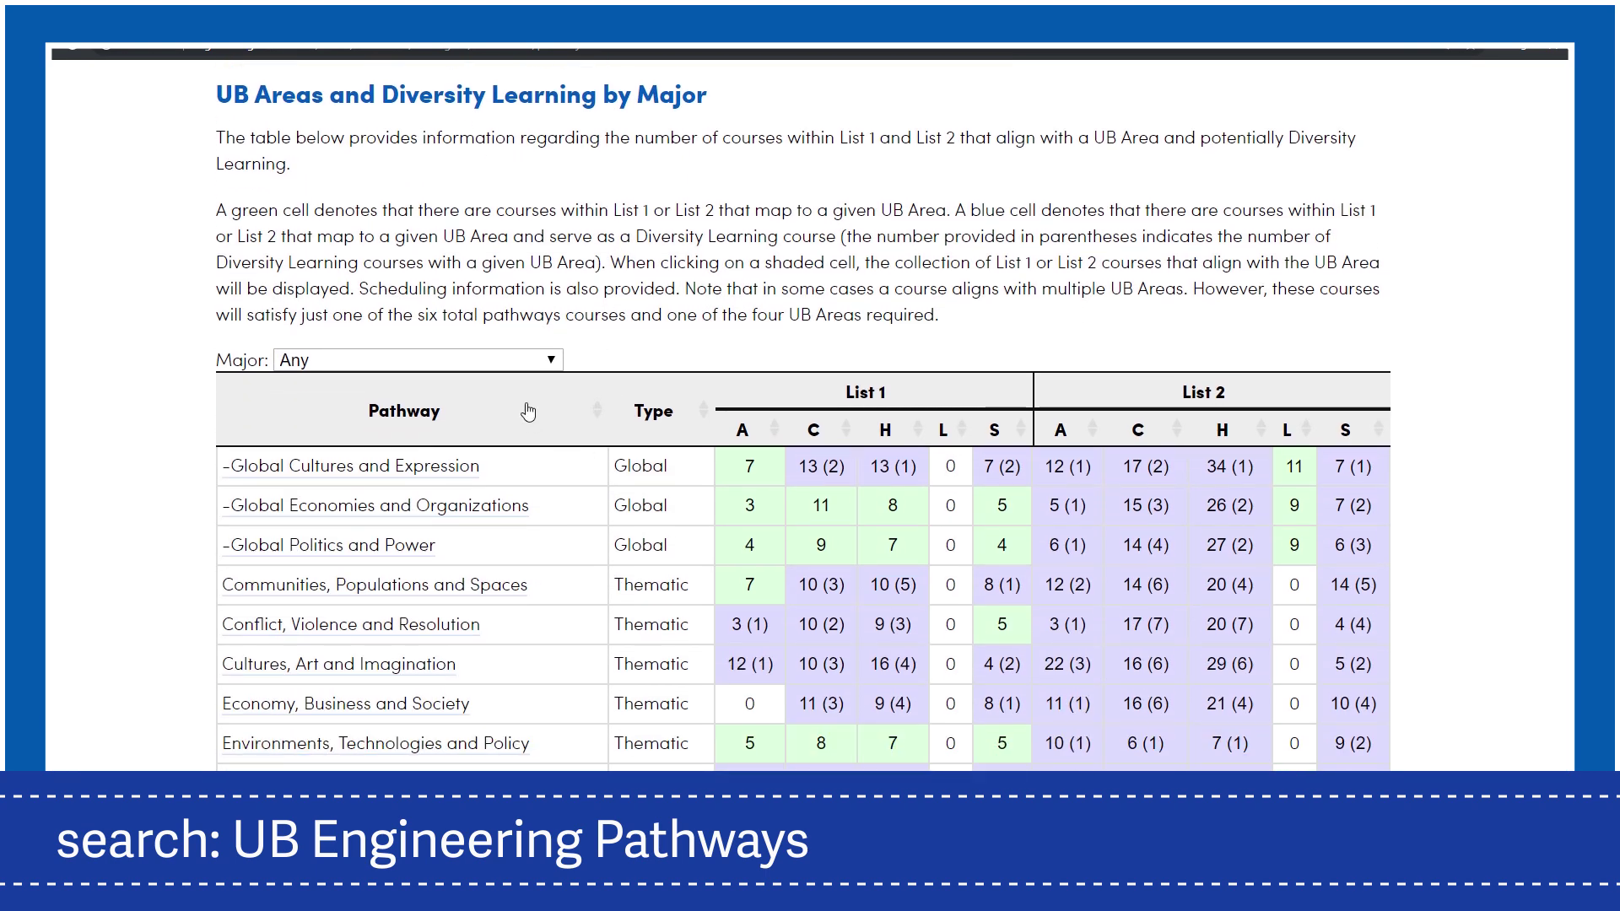
click(501, 362)
click(423, 489)
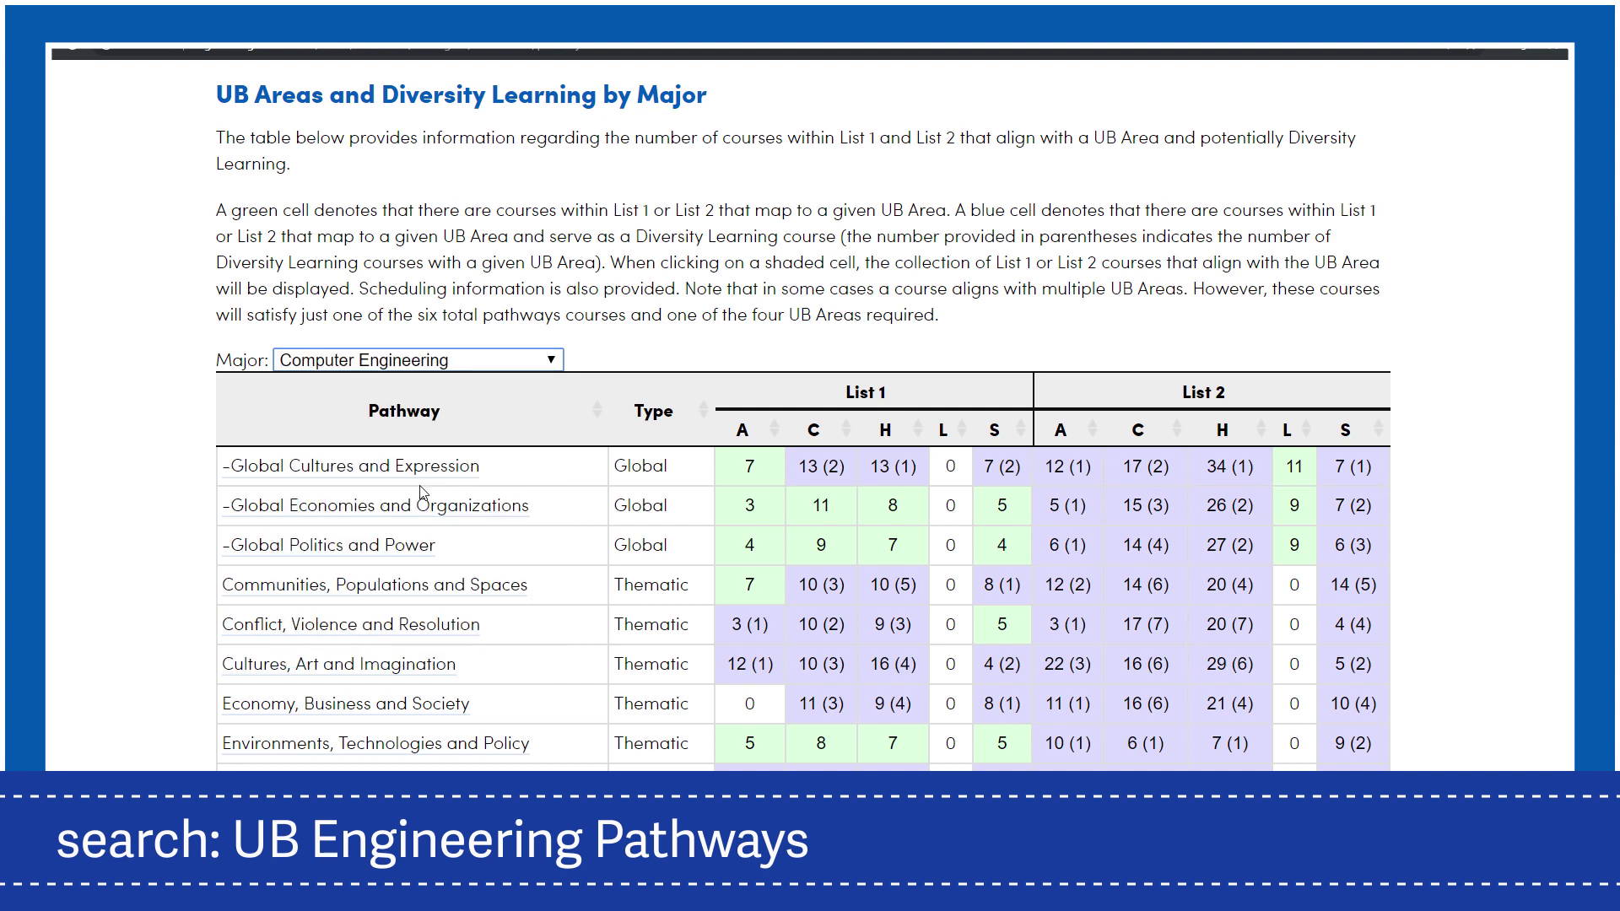
scroll(145, 474, down, 2)
scroll(140, 478, down, 1)
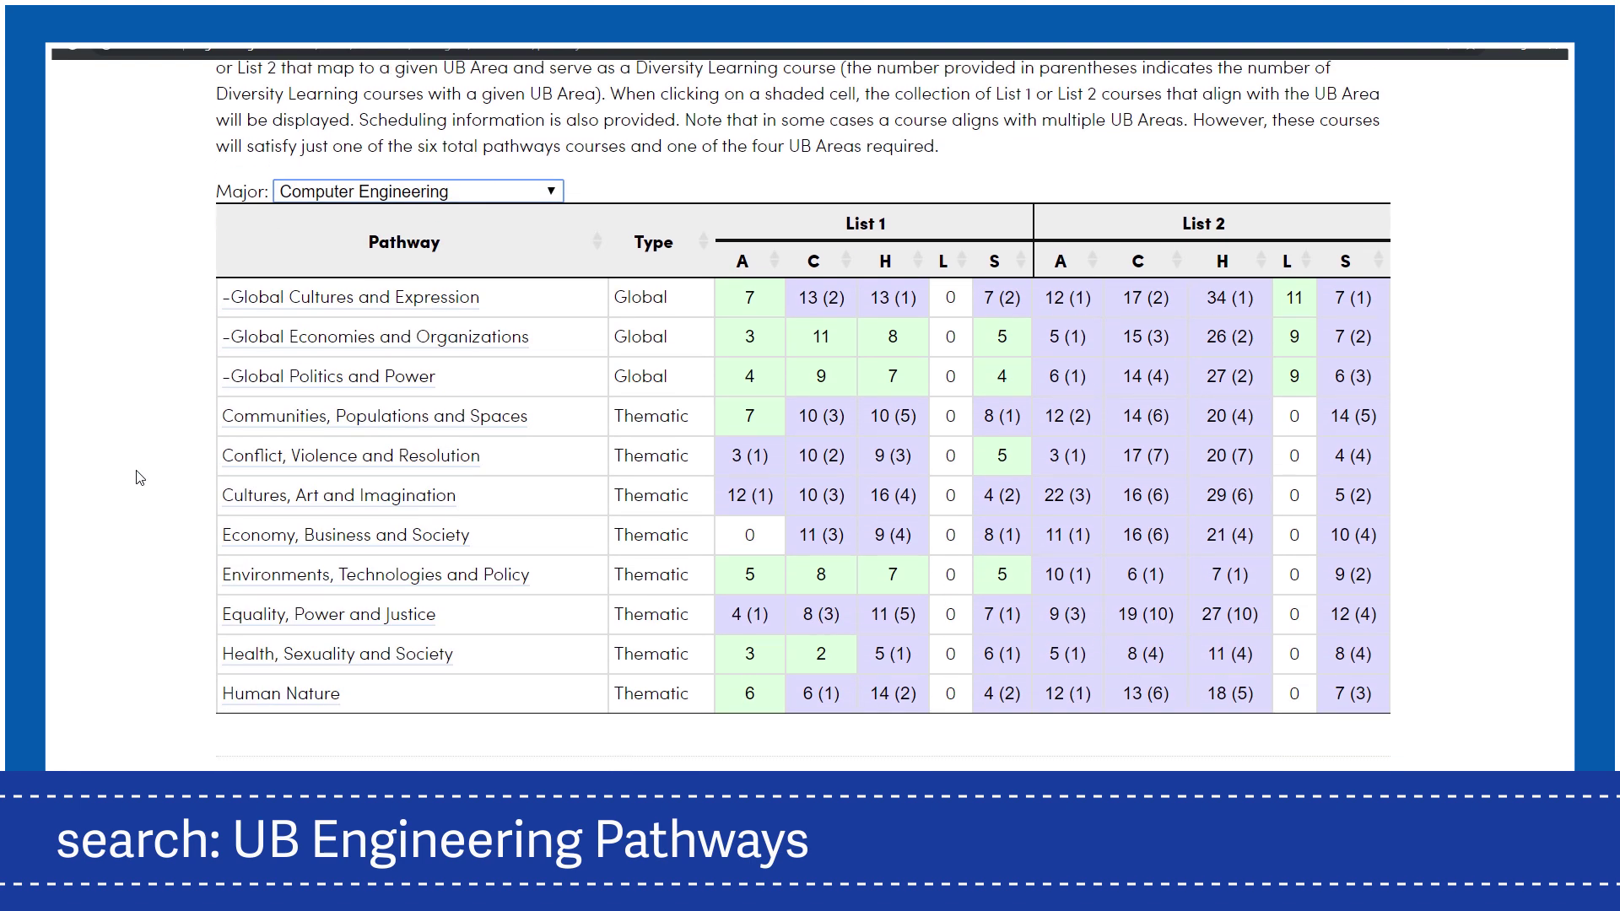